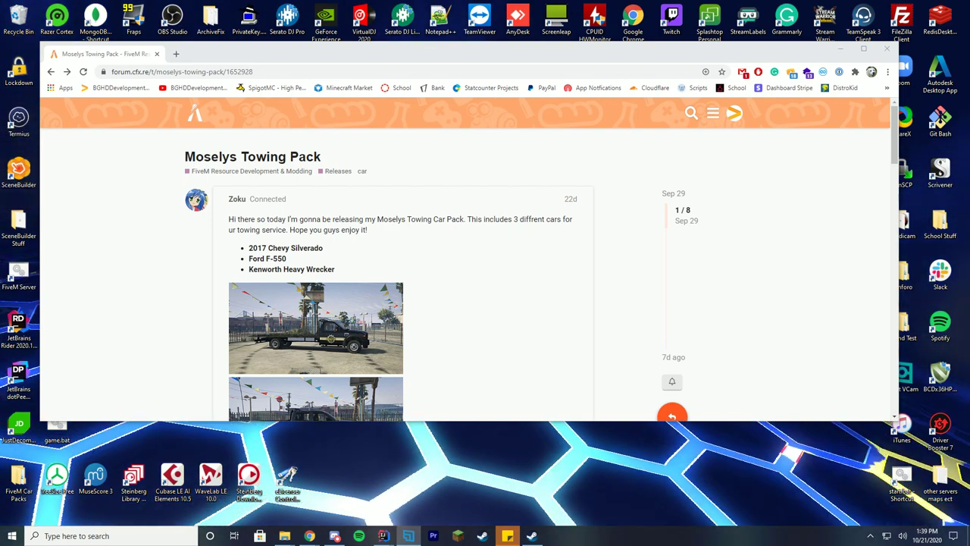
Step: Preview the three tow truck photos, up to the heavy wrecker, then scroll down to the download link
left_click(360, 364)
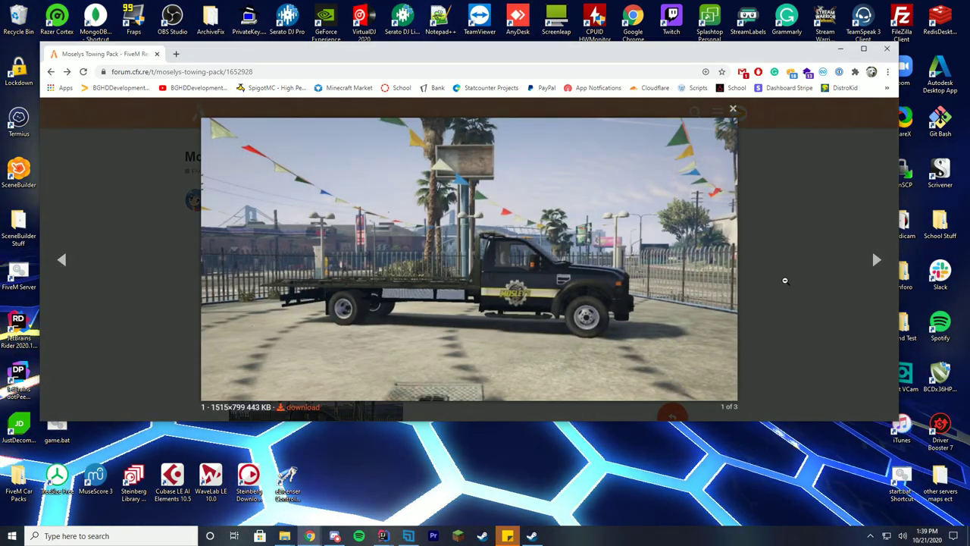
left_click(875, 260)
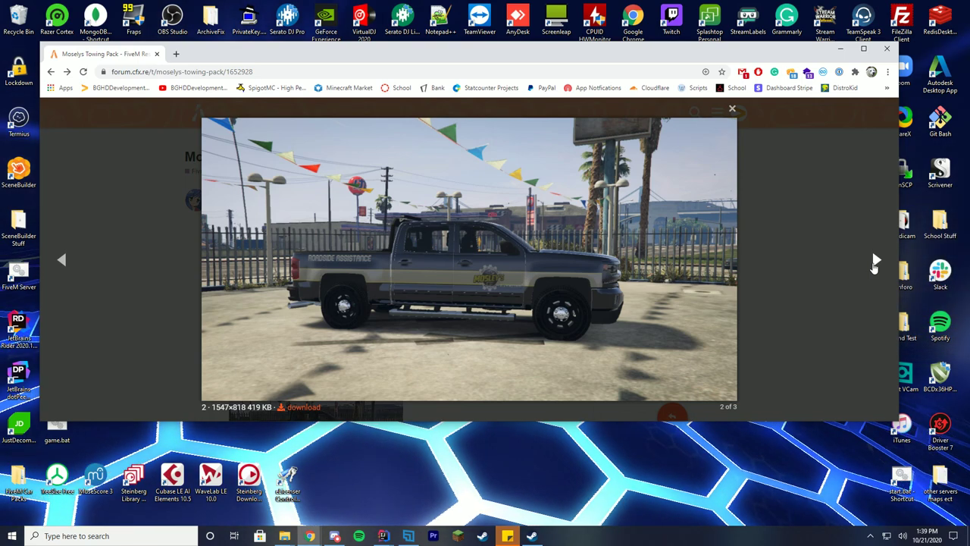
left_click(875, 260)
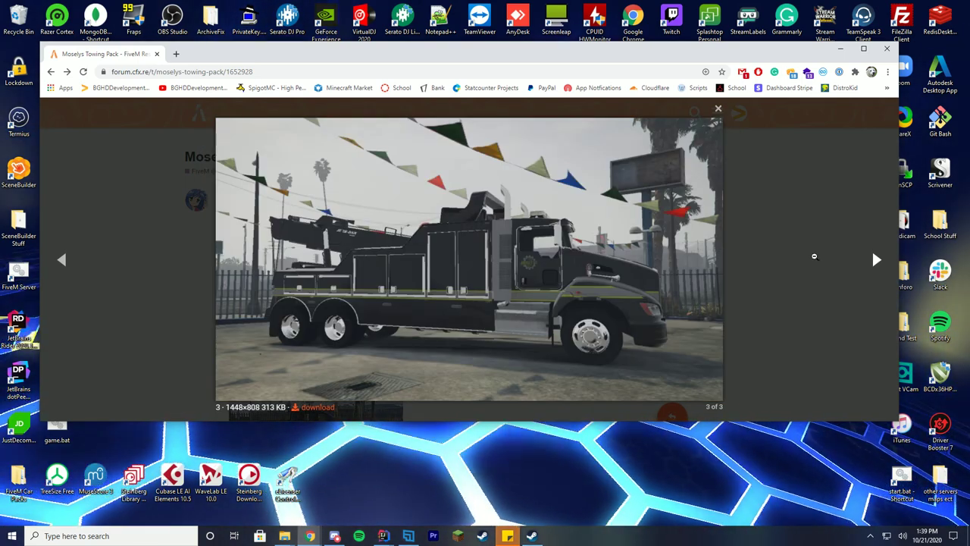
left_click(814, 256)
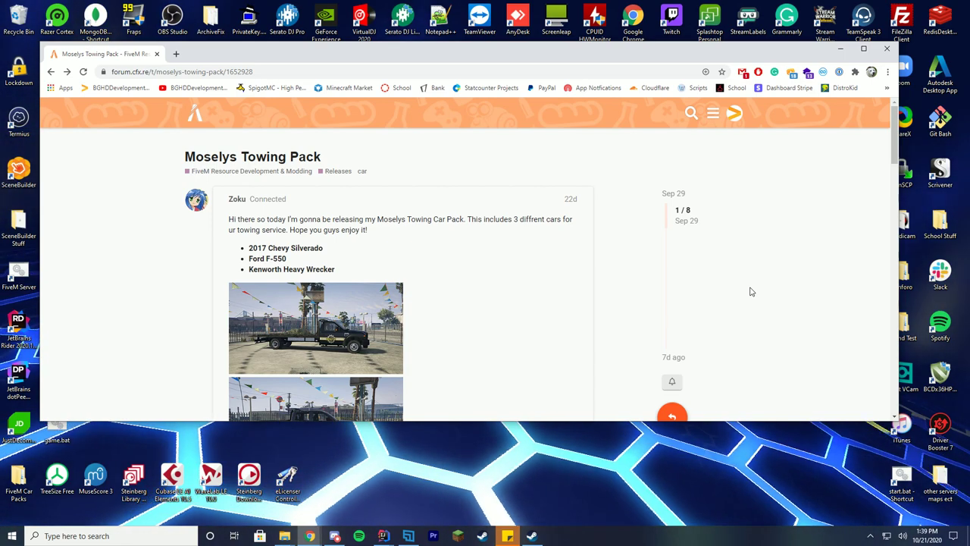
scroll(483, 284, "down", 5)
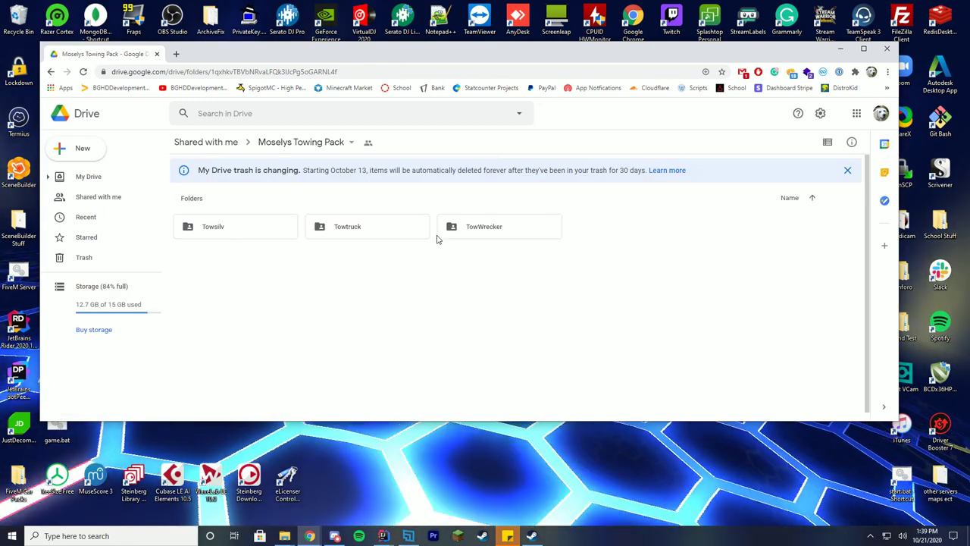
Step: Select the Towsilv, Towtruck and TowWrecker folders and download them as one zip
left_click_drag(574, 258, 225, 225)
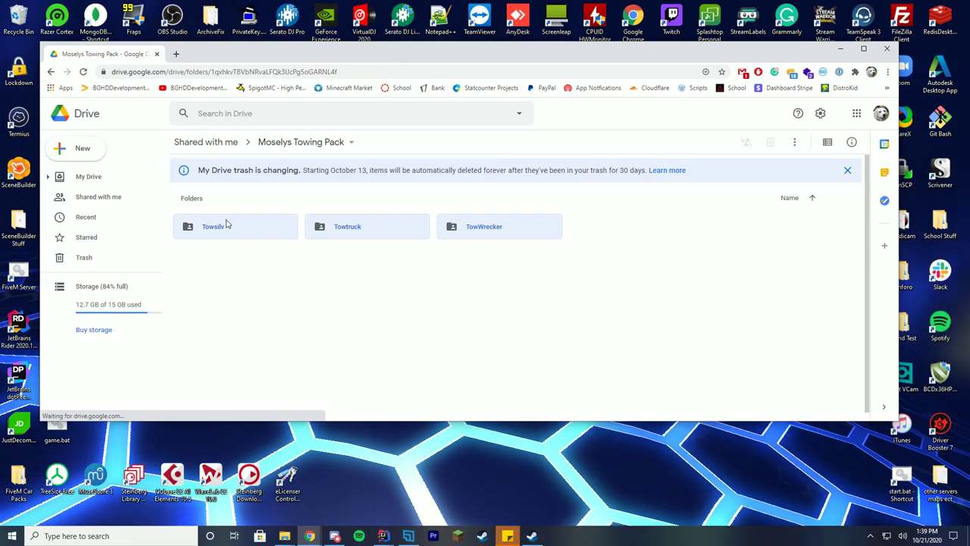
right_click(224, 229)
left_click(275, 356)
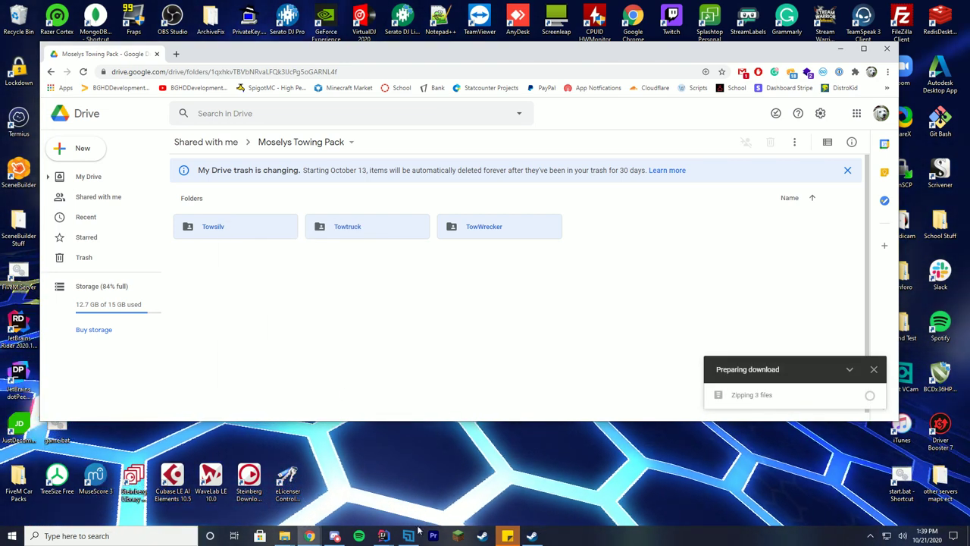
Step: Navigate the Explorer window to server-data\resources and inspect the existing truck resource folder
left_click(285, 536)
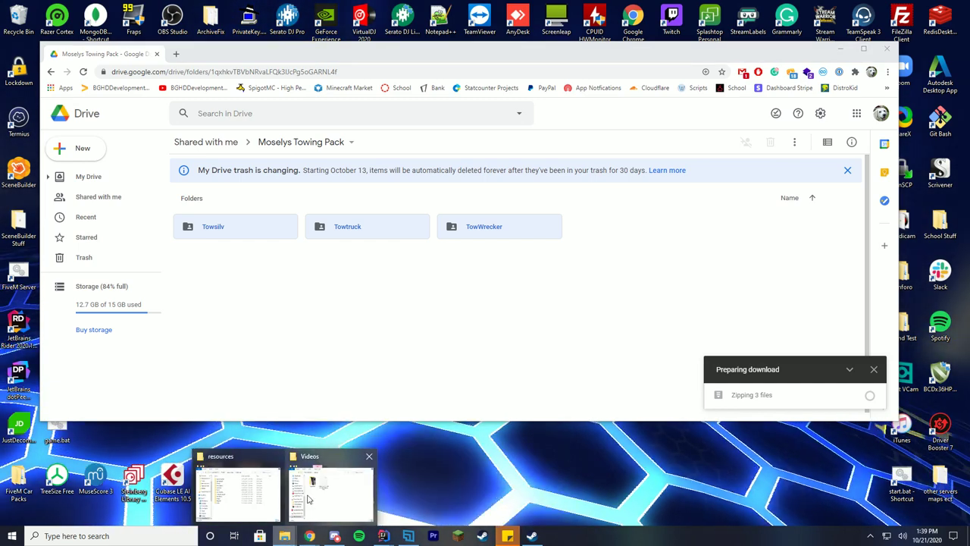
left_click(238, 493)
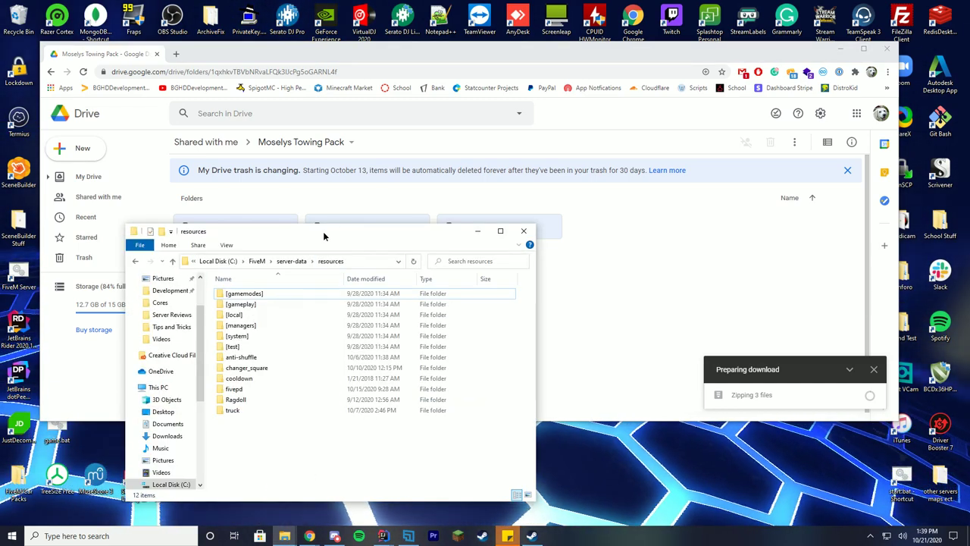
left_click_drag(323, 236, 621, 100)
left_click(591, 126)
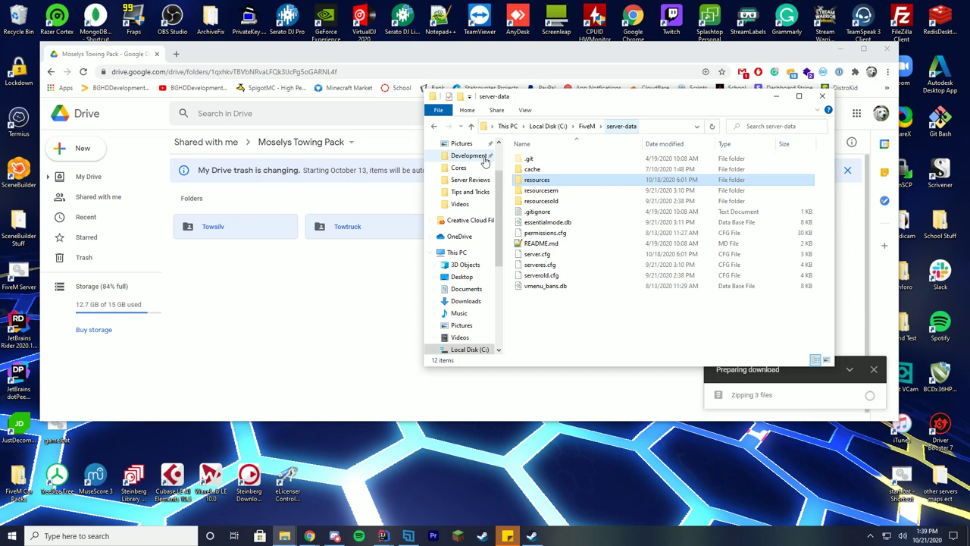
double_click(541, 182)
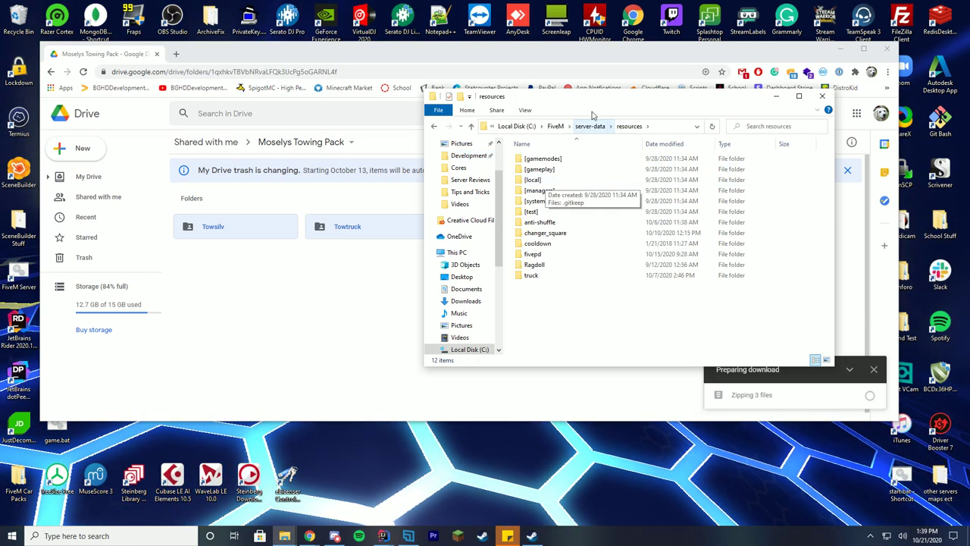
left_click_drag(629, 105, 322, 163)
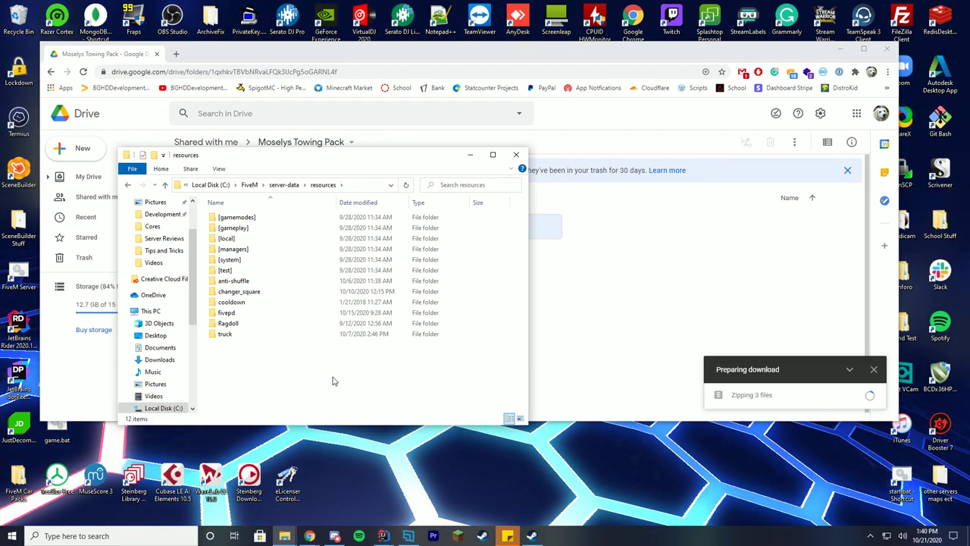
double_click(239, 334)
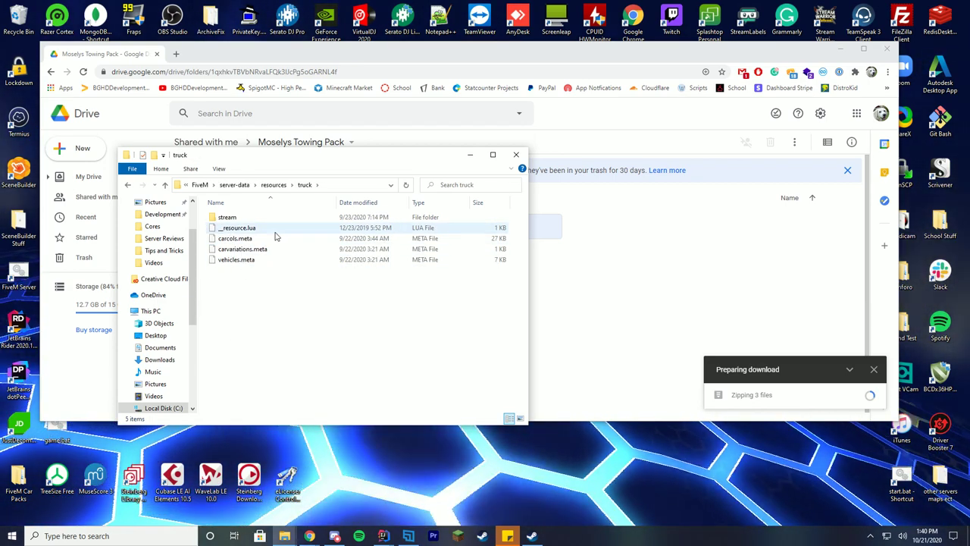
left_click(277, 185)
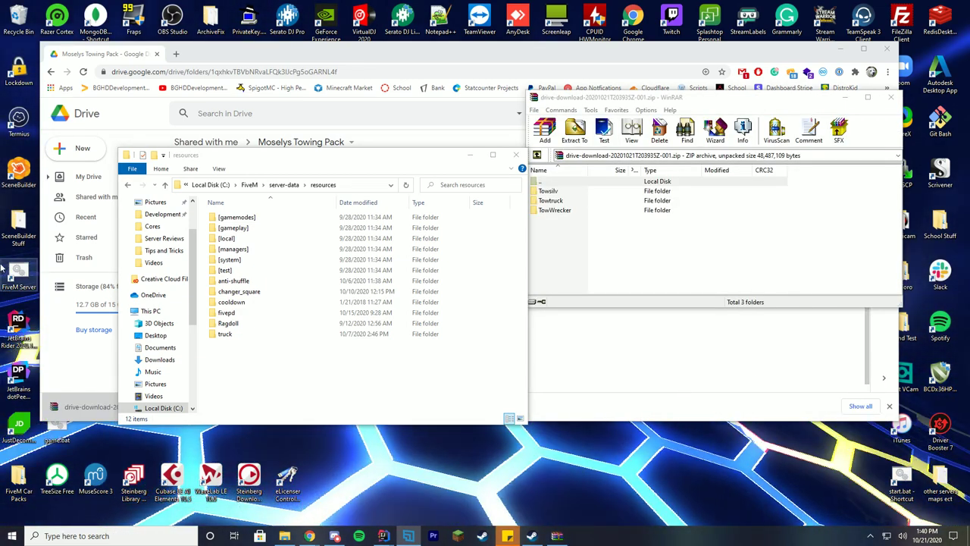
Step: Extract the Towsilv, Towtruck and TowWrecker folders from the archive into resources
left_click_drag(591, 243, 540, 186)
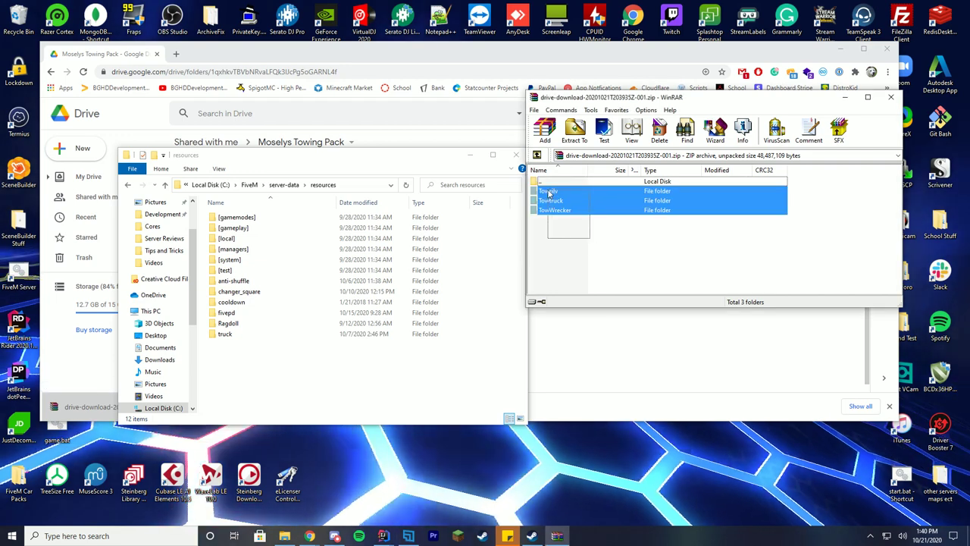
left_click(611, 245)
left_click_drag(610, 245, 540, 196)
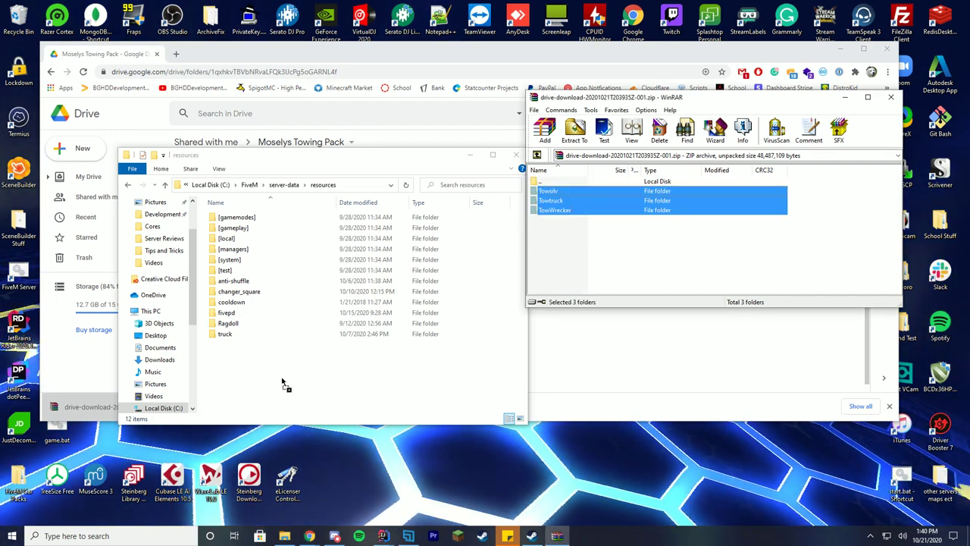
left_click_drag(257, 398, 259, 397)
left_click(260, 397)
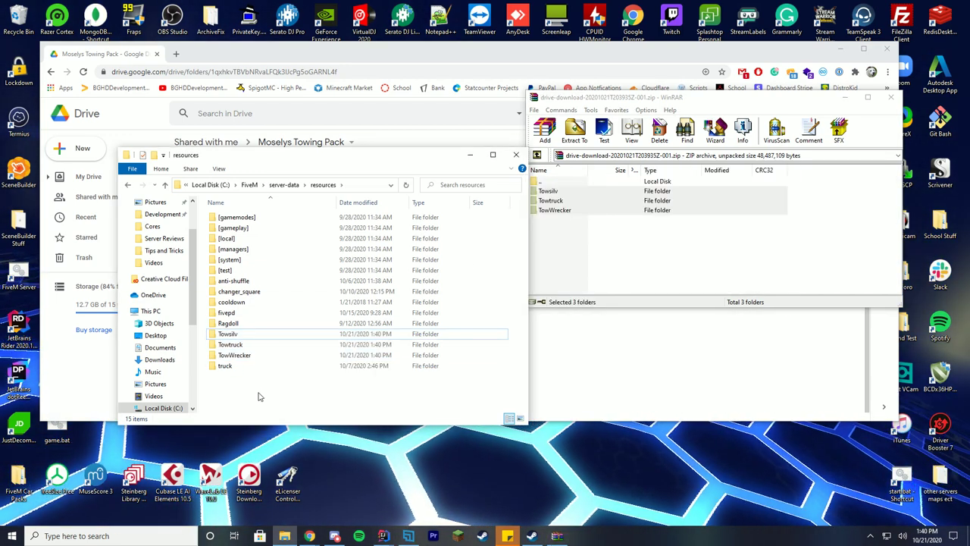
Step: Browse the Towsilv, Towtruck, truck and TowWrecker folders to compare their contents
double_click(227, 334)
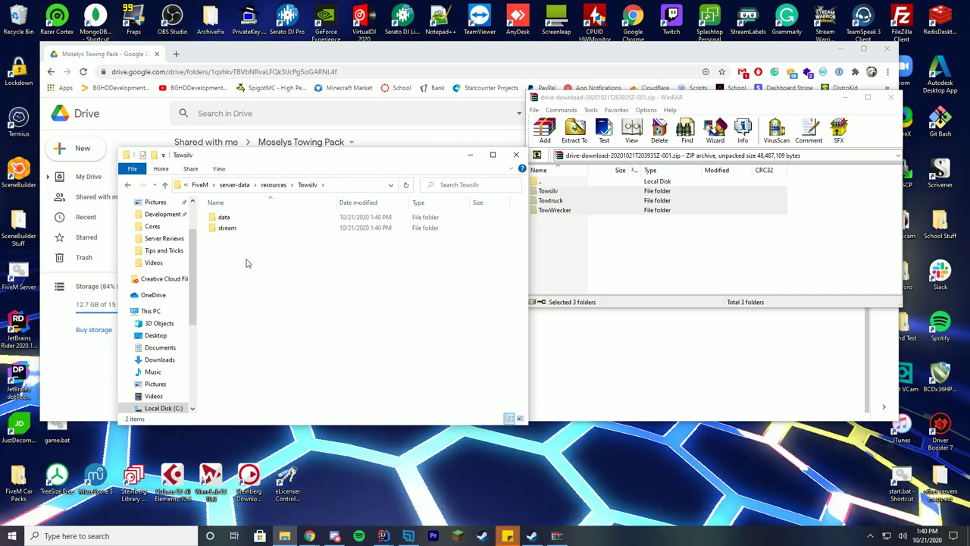
double_click(223, 219)
left_click(306, 185)
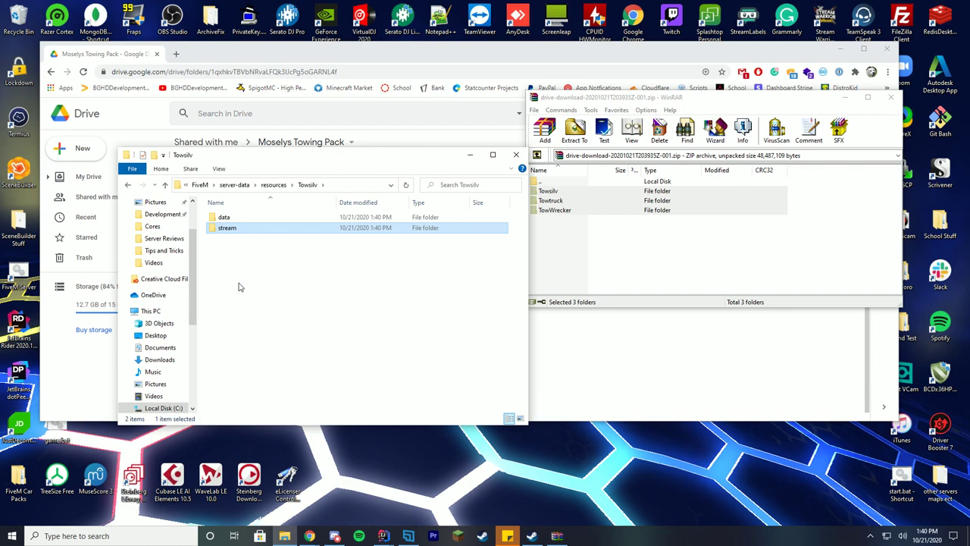
left_click(273, 184)
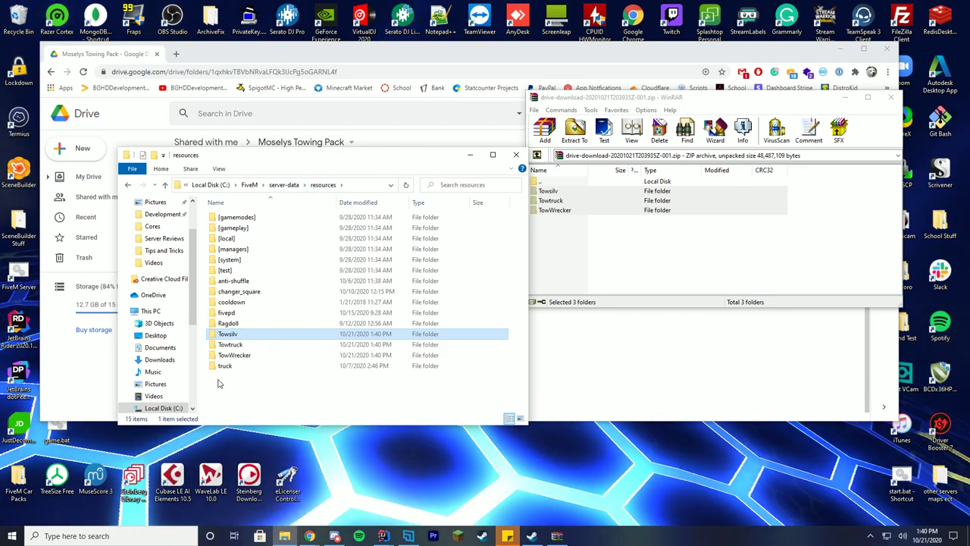
double_click(227, 342)
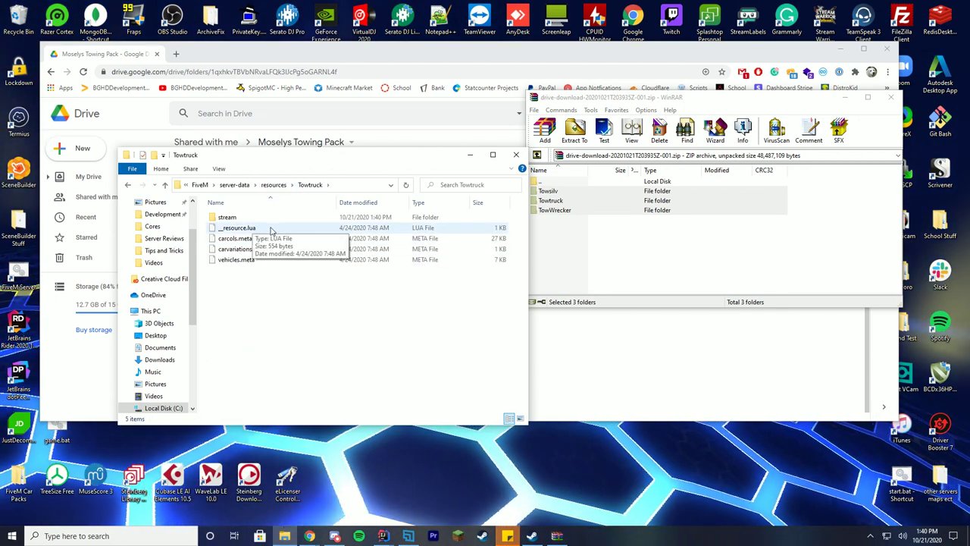
left_click(274, 185)
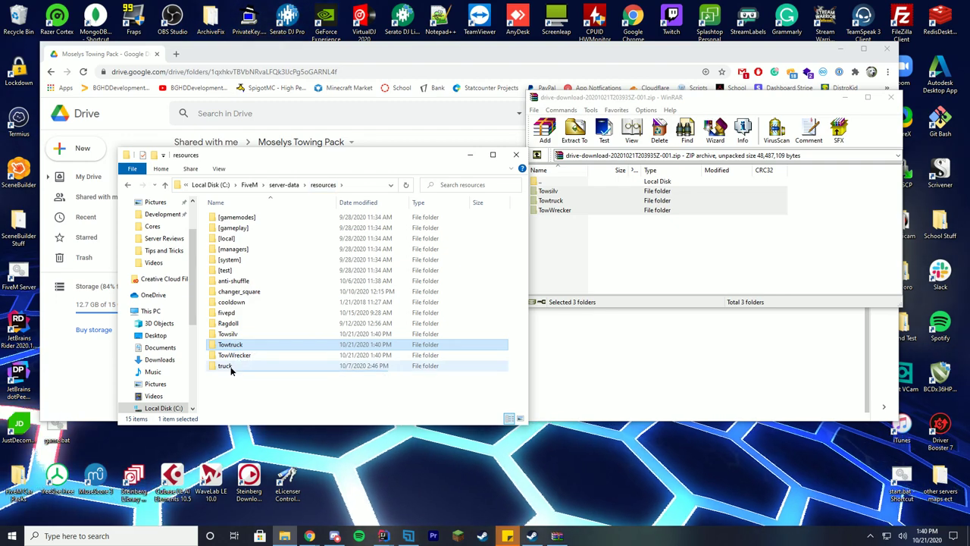
double_click(225, 364)
left_click(273, 184)
double_click(231, 353)
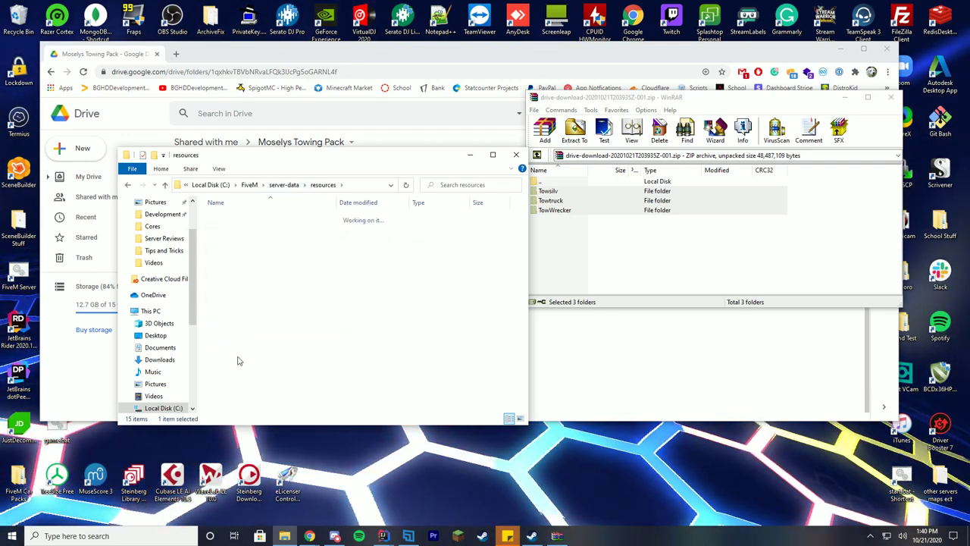
Step: Open TowWrecker's __resource.lua with Notepad++
right_click(256, 235)
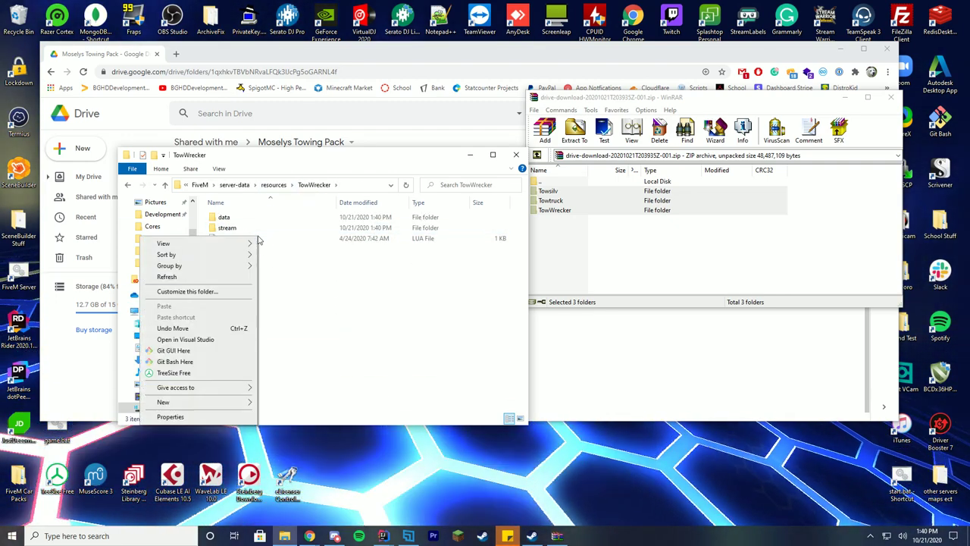
left_click(286, 240)
right_click(260, 241)
left_click(144, 282)
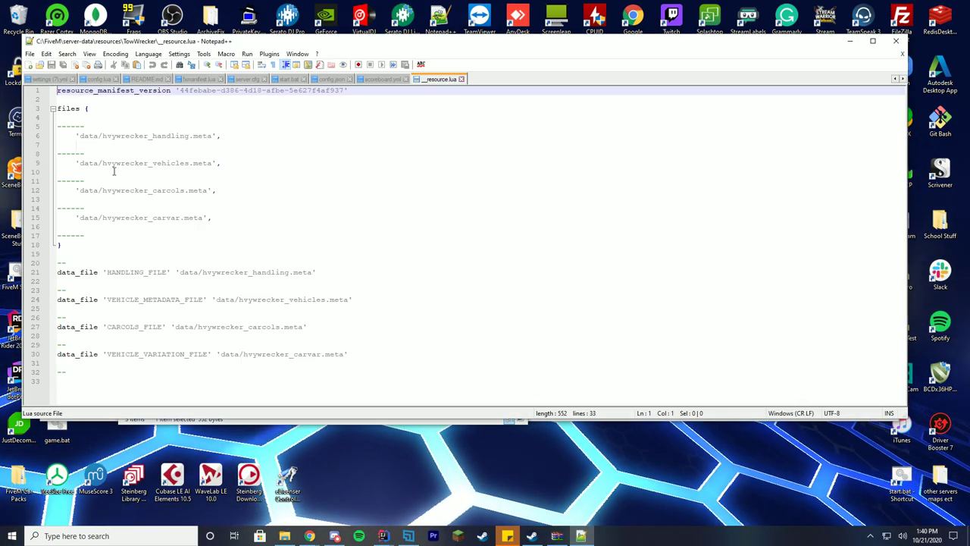
Step: Review the data file lines in TowWrecker's manifest and close it without changes
left_click(124, 144)
left_click(273, 170)
left_click(269, 227)
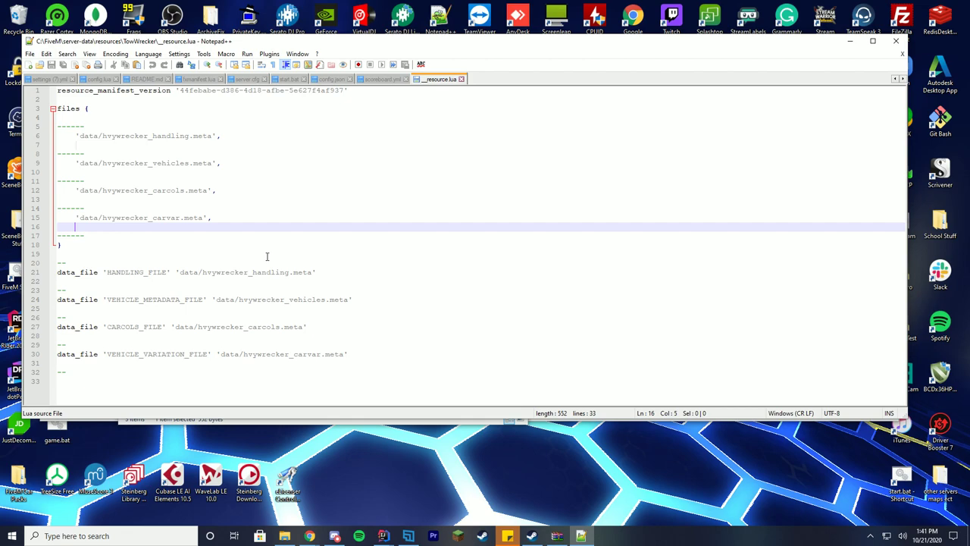
key("alt+F4")
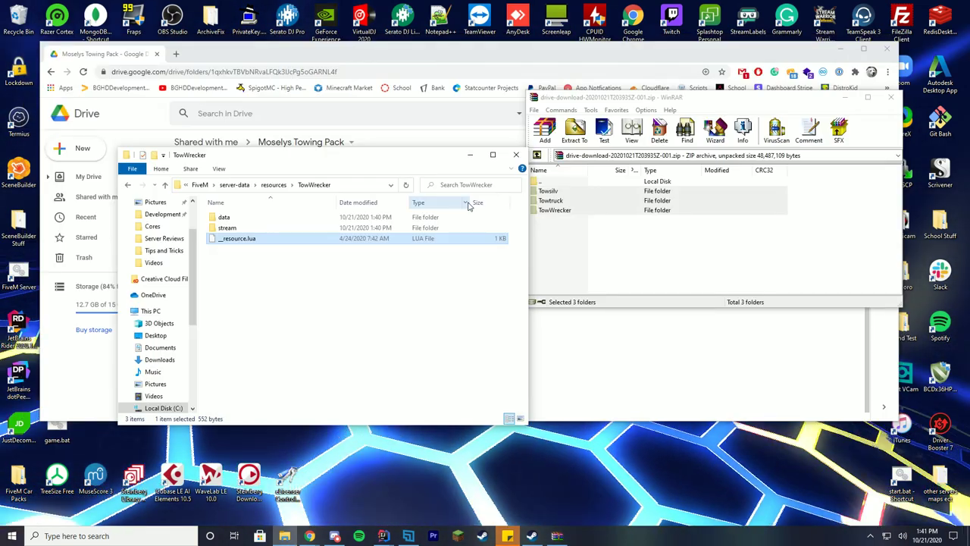
Step: Check the Towtruck folder and Towsilv's data and stream subfolders
key("alt+Up")
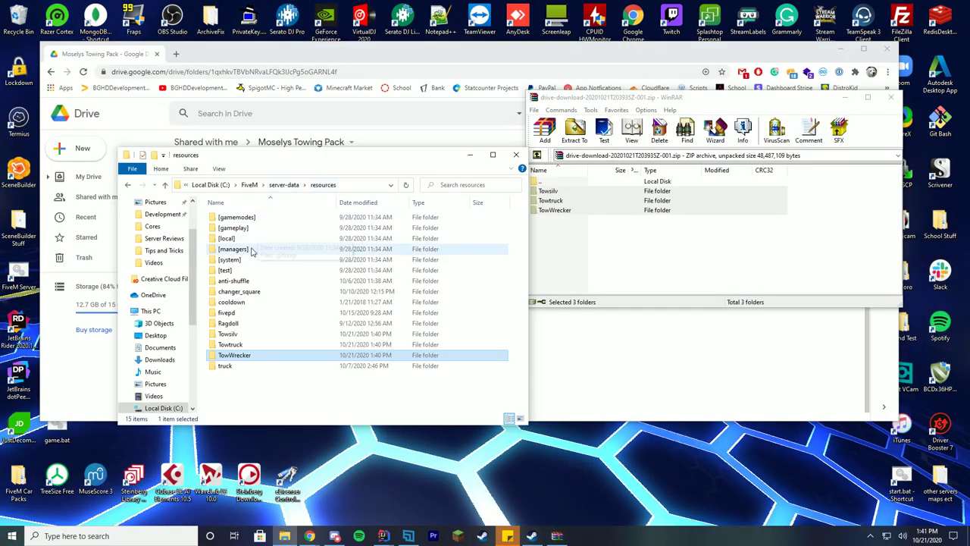
double_click(243, 344)
key("alt+Up")
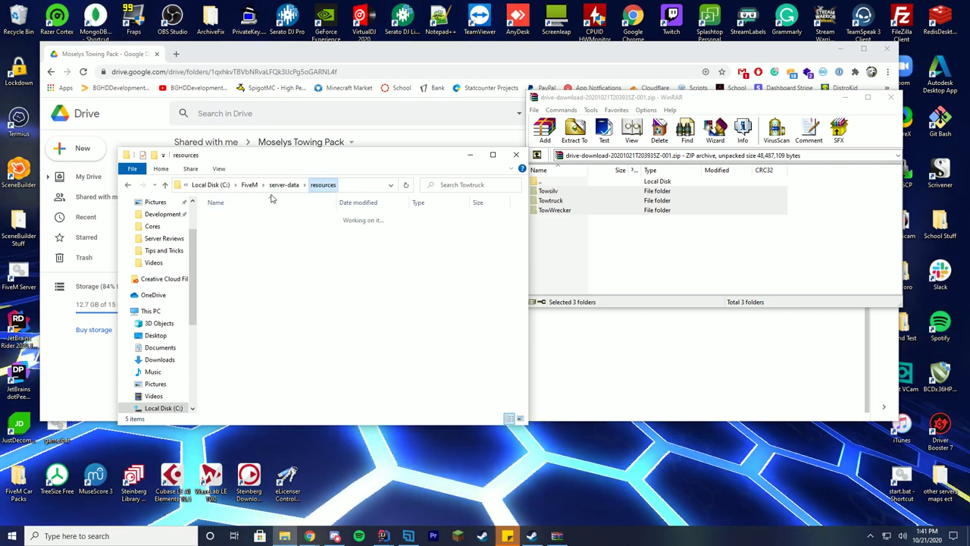
double_click(229, 334)
double_click(235, 218)
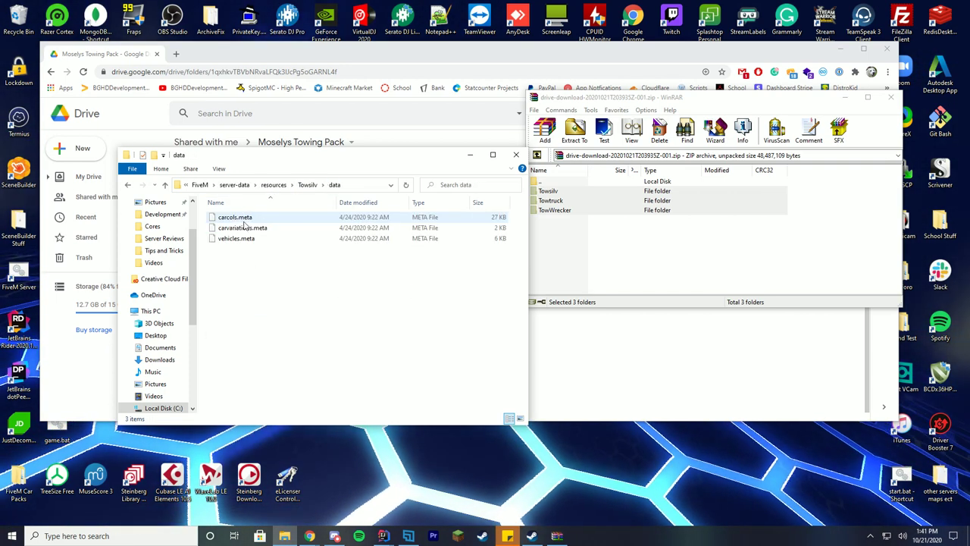
left_click(308, 184)
double_click(219, 228)
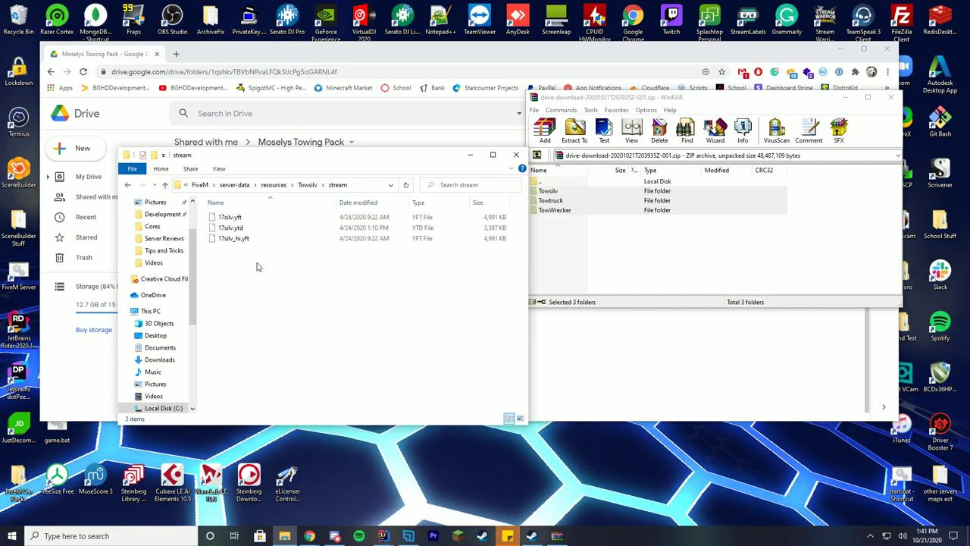
key("ctrl+a")
left_click(333, 310)
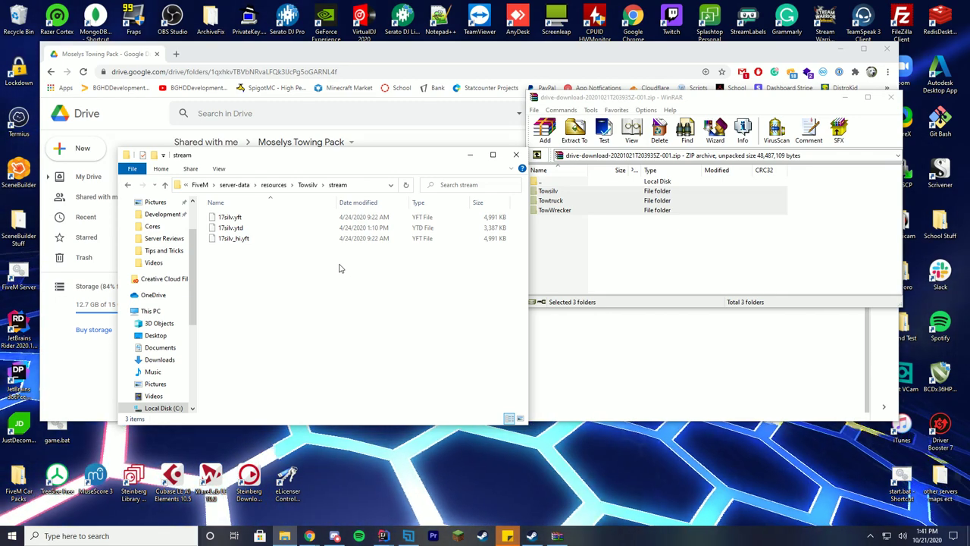
left_click(304, 185)
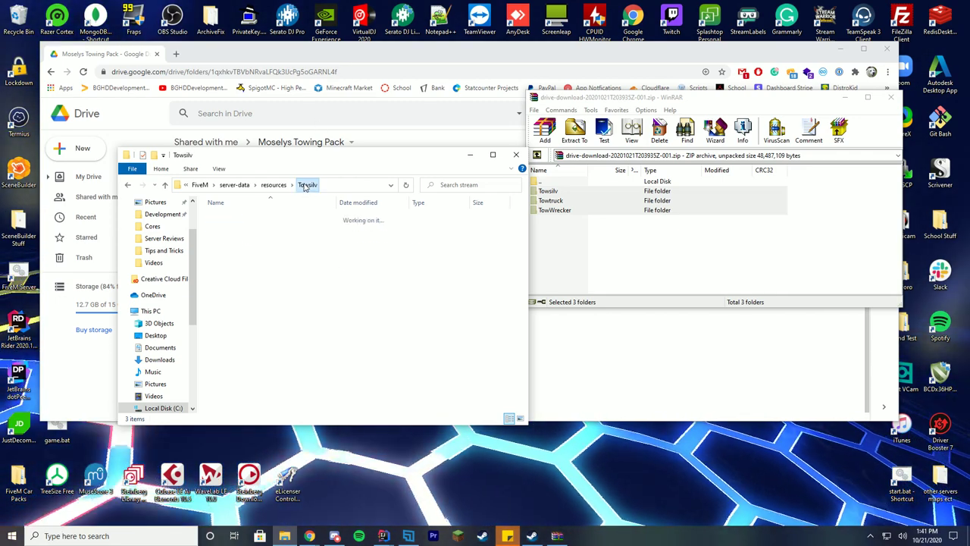
left_click(276, 185)
Step: Recheck Towtruck, then open Towsilv's __resource.lua with Notepad++
double_click(237, 345)
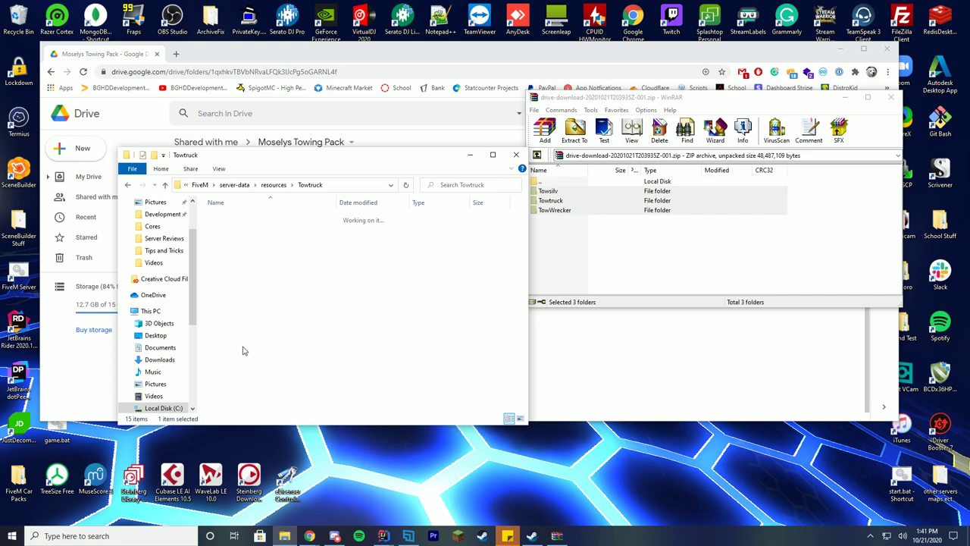
left_click(273, 185)
double_click(229, 334)
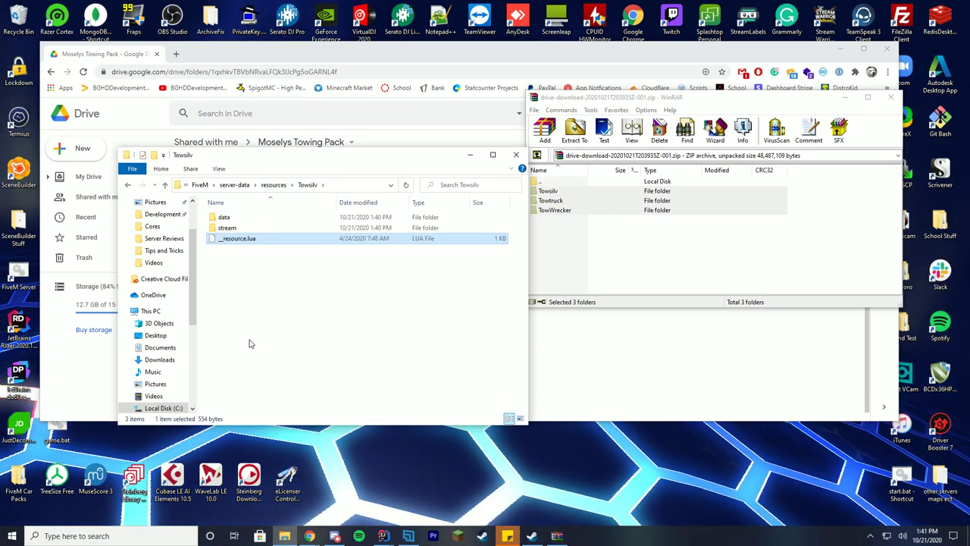
right_click(242, 240)
left_click(152, 282)
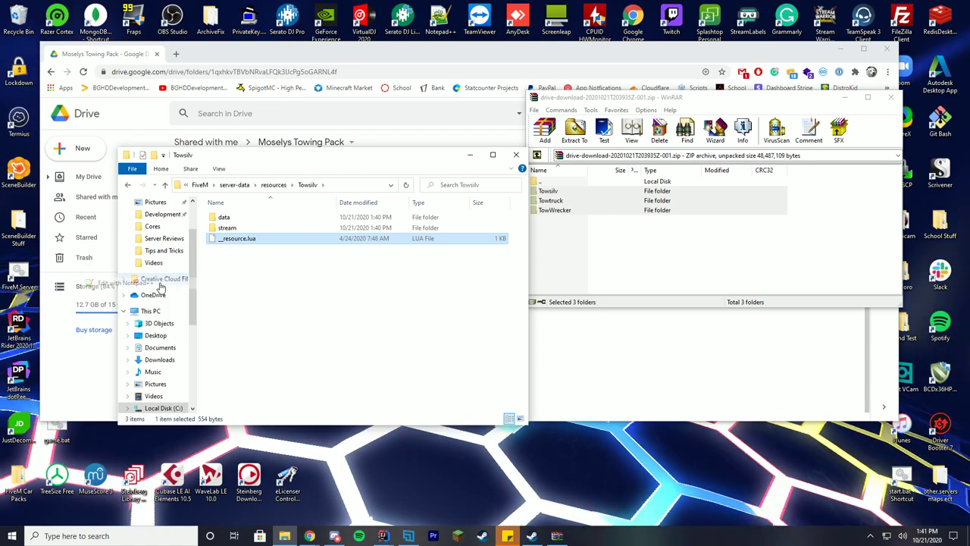
Step: Arrange Notepad++ and Explorer side by side with Towsilv's data folder shown
left_click(296, 54)
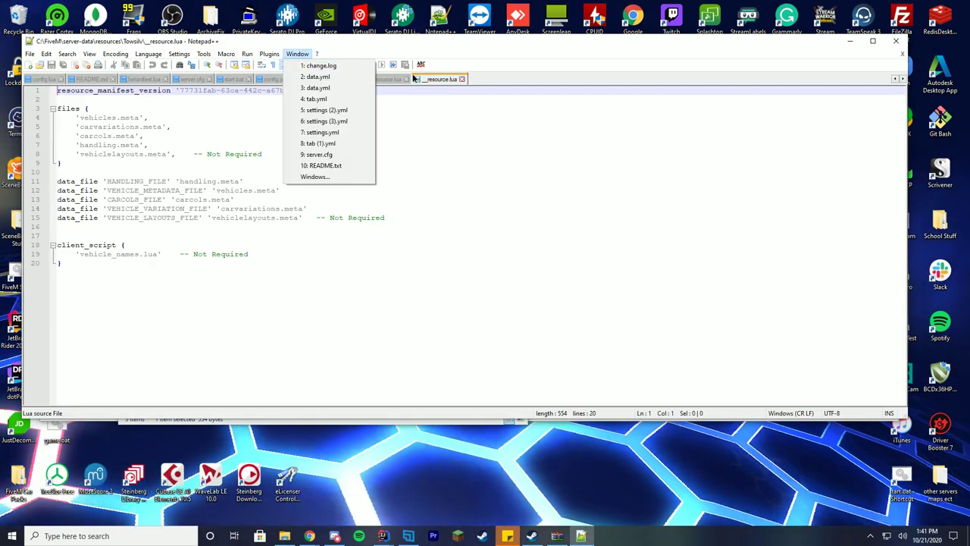
left_click(343, 40)
left_click_drag(343, 40, 778, 66)
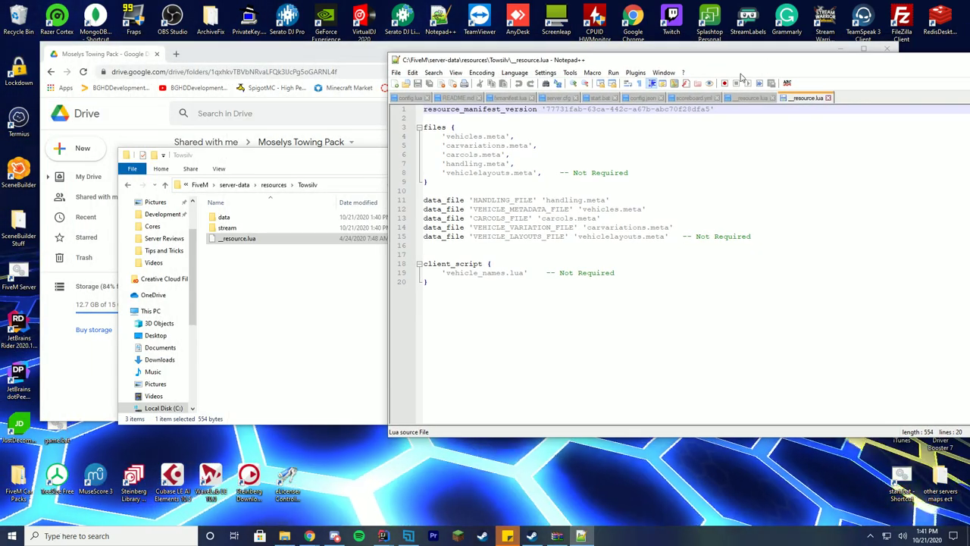
double_click(238, 218)
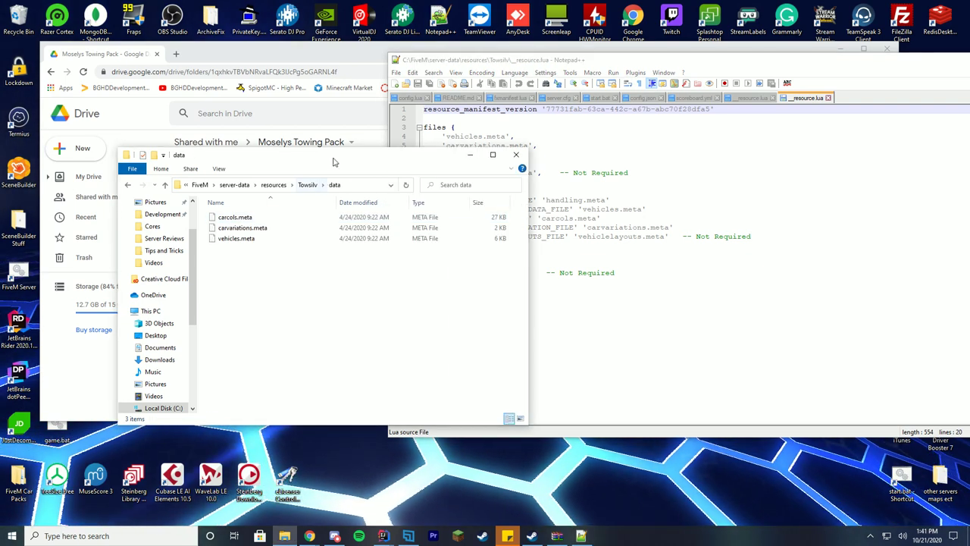
left_click_drag(331, 161, 260, 177)
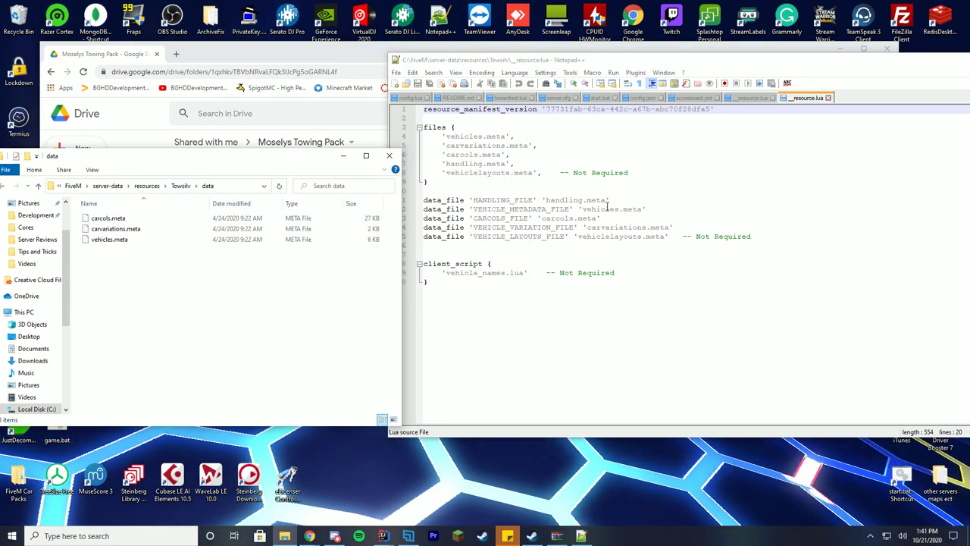
Step: Delete the HANDLING_FILE data_file line and the handling.meta files entry
double_click(561, 217)
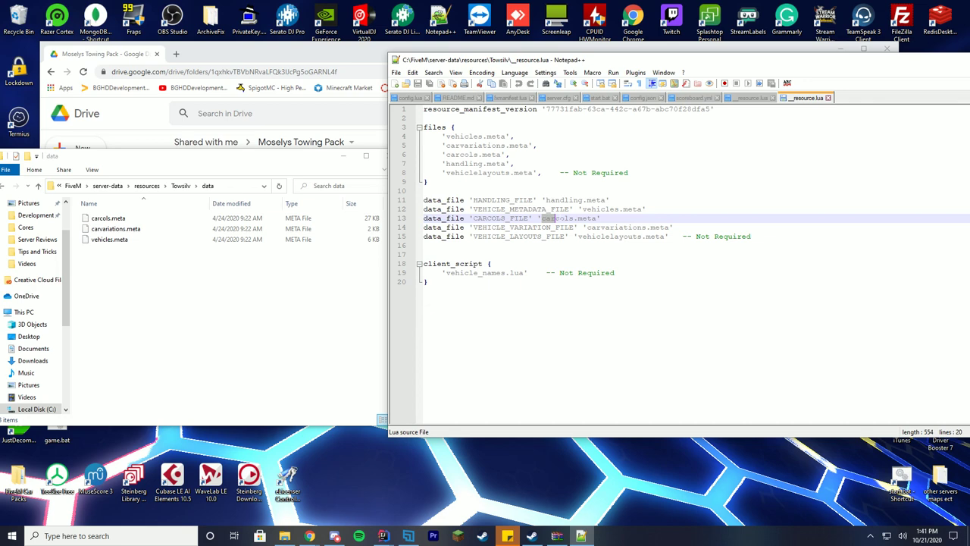
triple_click(602, 217)
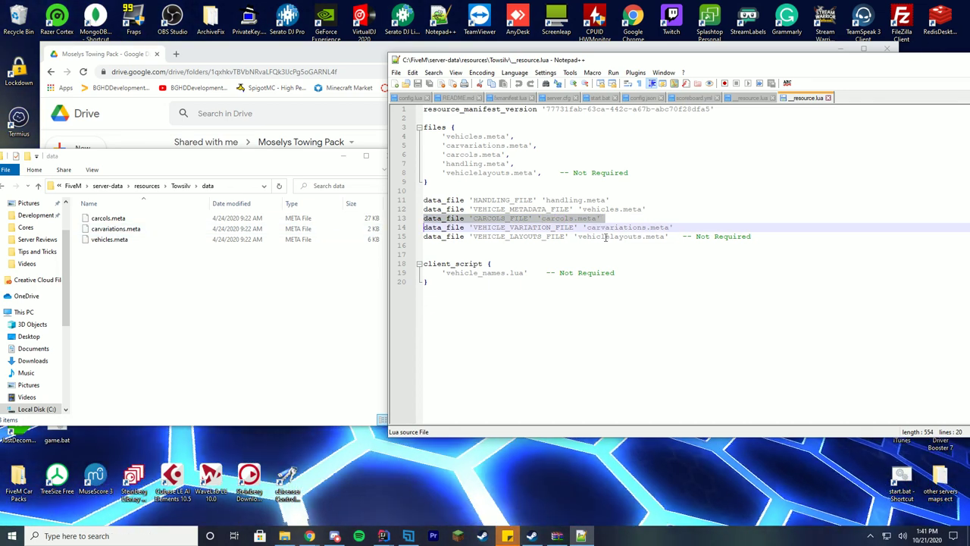
left_click(597, 227)
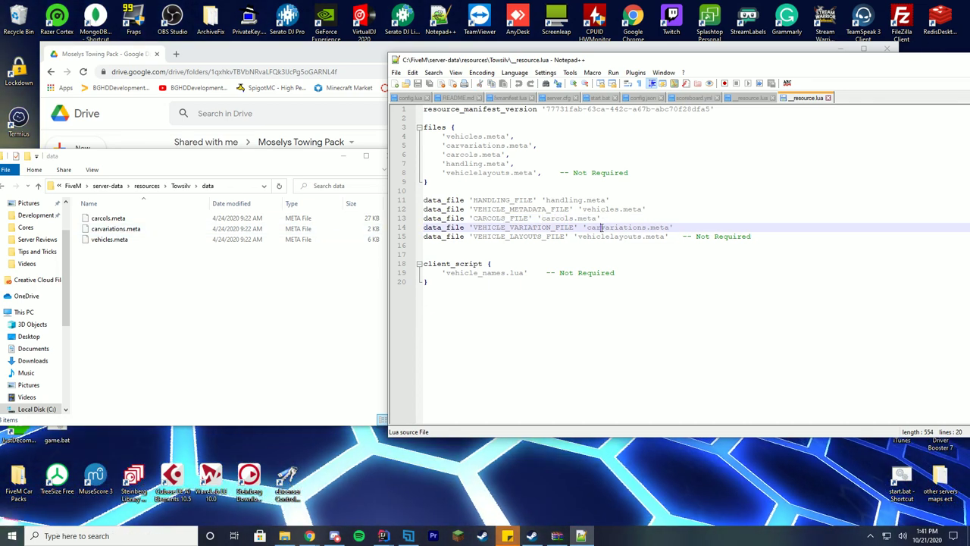
left_click(547, 219)
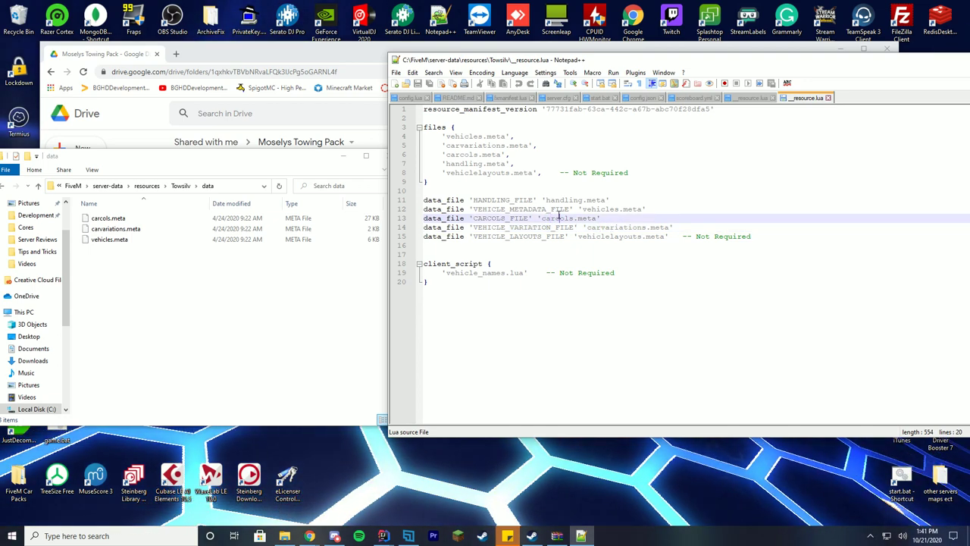
triple_click(551, 201)
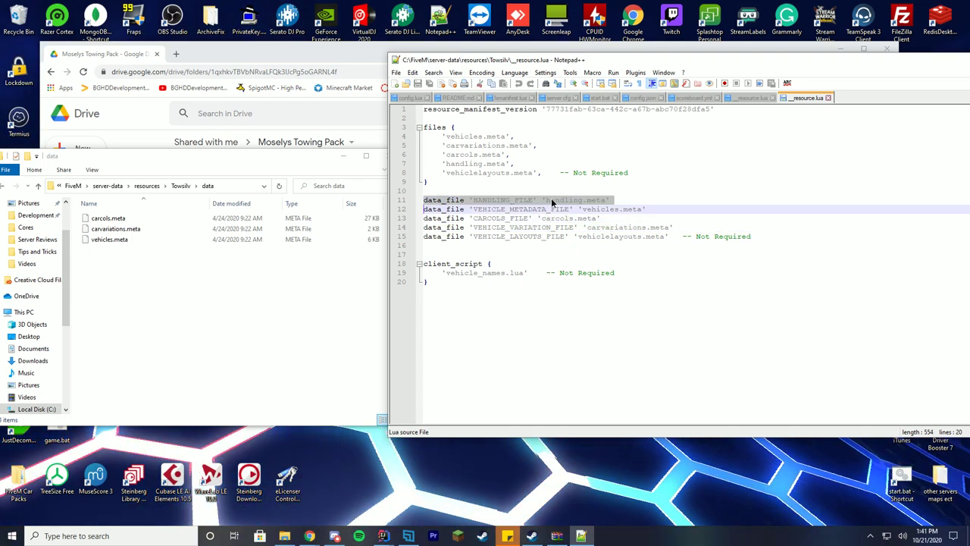
key("Delete")
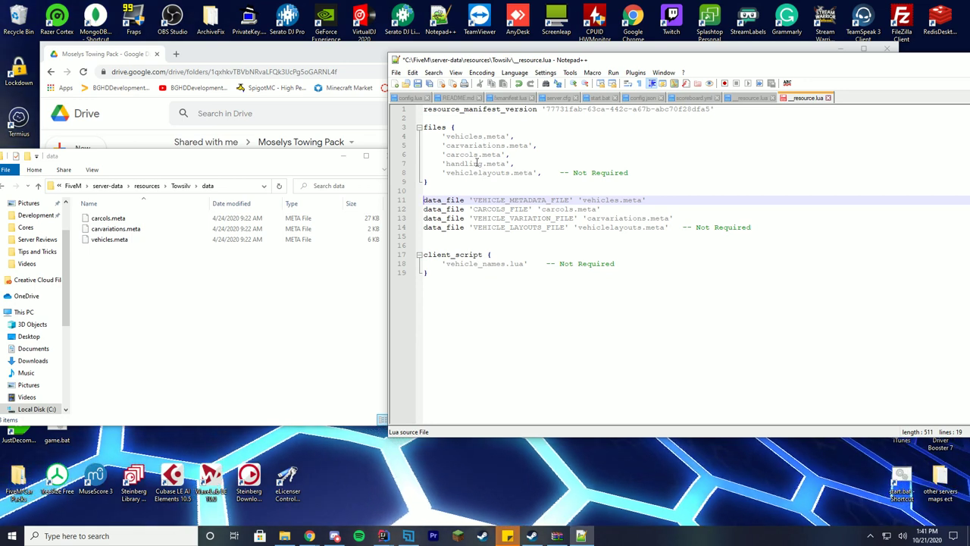
triple_click(478, 163)
key("Delete")
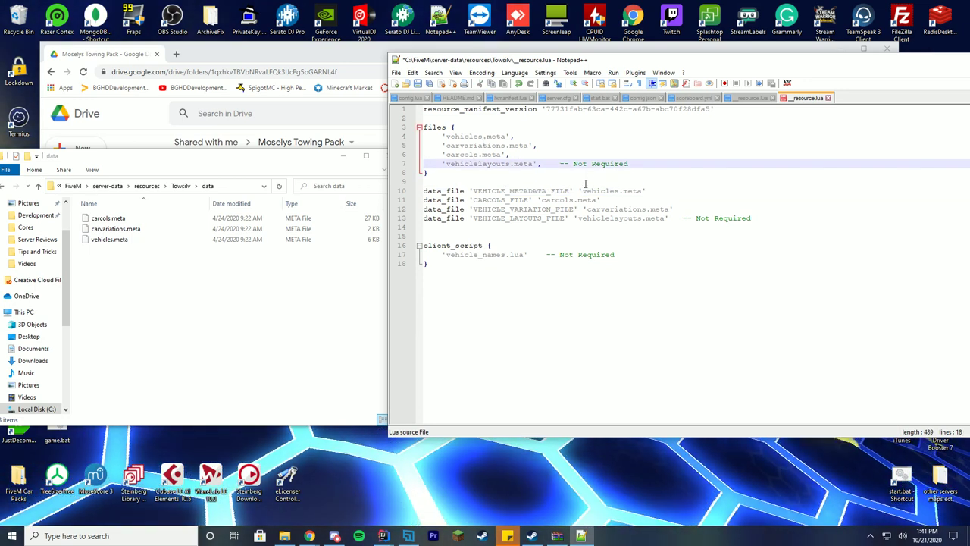
Step: Delete the VEHICLE_LAYOUTS_FILE line, vehiclelayouts.meta entry and vehicle_names.lua script line, then save
left_click(604, 145)
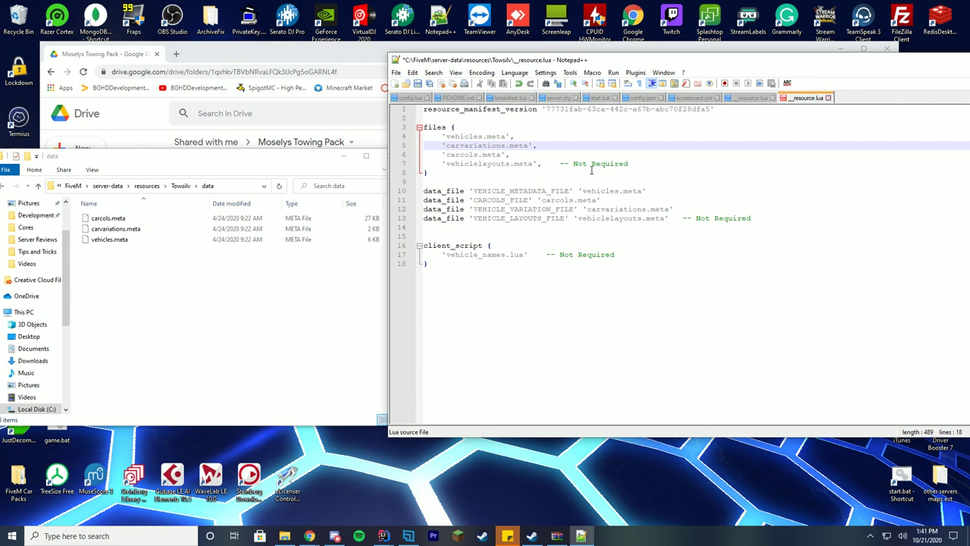
triple_click(637, 219)
key("Delete")
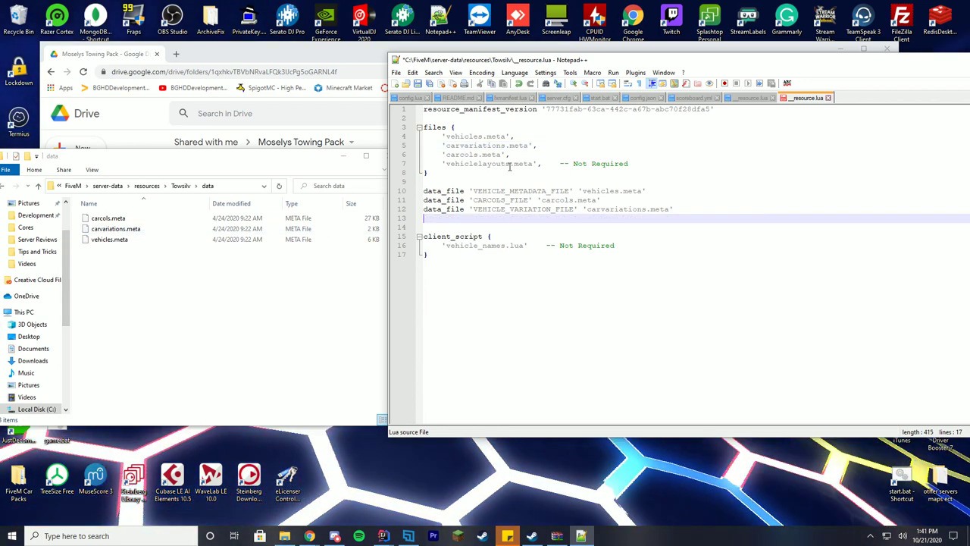
left_click(510, 164)
triple_click(510, 164)
key("Delete")
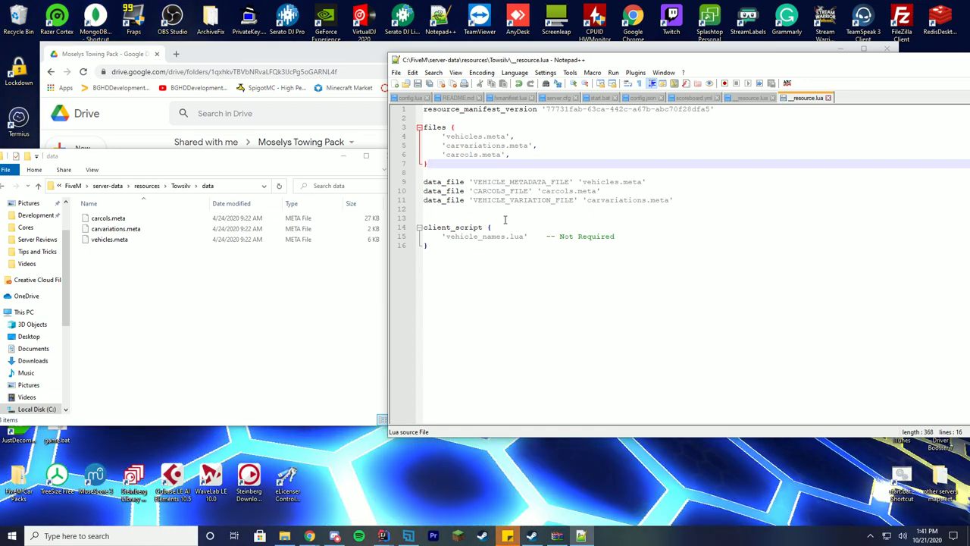
triple_click(458, 236)
key("Delete")
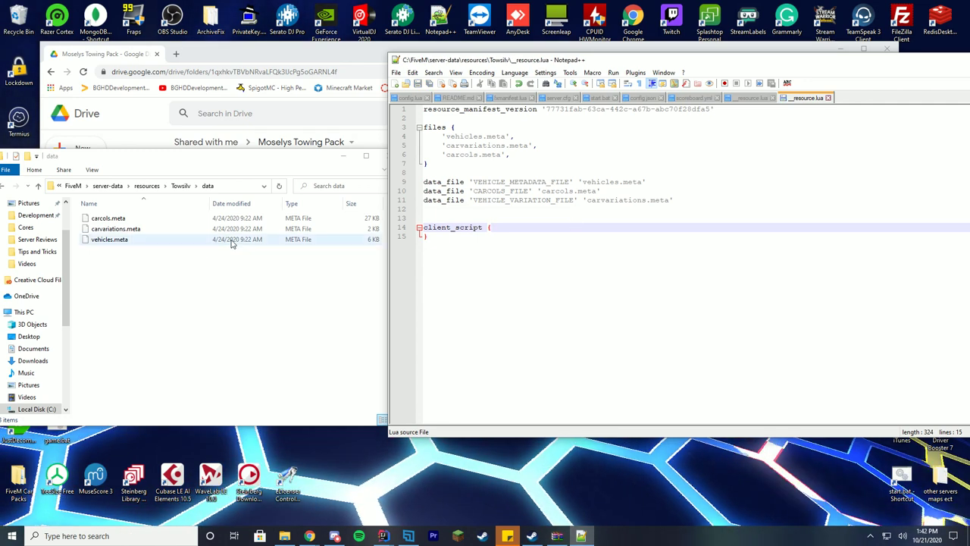
key("Up")
key("Up")
key("Up")
key("Up")
key("Up")
key("Up")
key("Up")
Step: Close Notepad++, move the three .meta files up into Towsilv, and put data inside stream
left_click_drag(881, 53, 503, 76)
key("alt+F4")
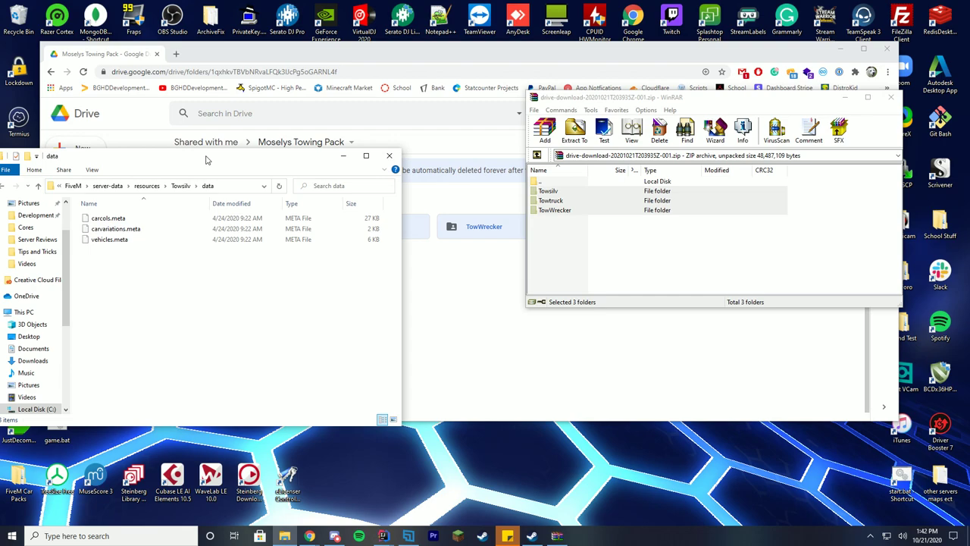
left_click_drag(208, 159, 401, 145)
left_click_drag(322, 253, 301, 198)
left_click_drag(303, 211, 376, 168)
left_click(375, 168)
left_click_drag(292, 201, 337, 212)
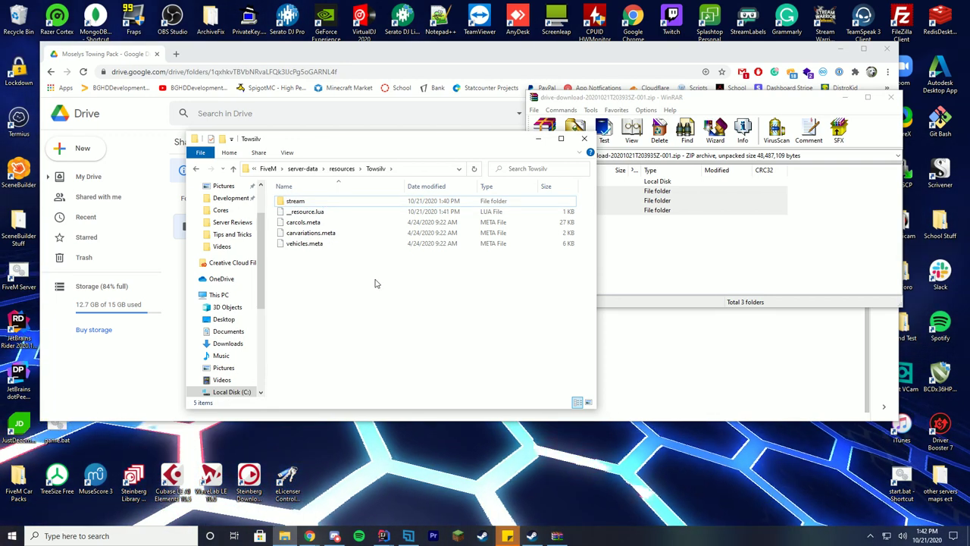
Step: Check the Towsilv, Towtruck, TowWrecker and truck folders, then go up to server-data
left_click(698, 285)
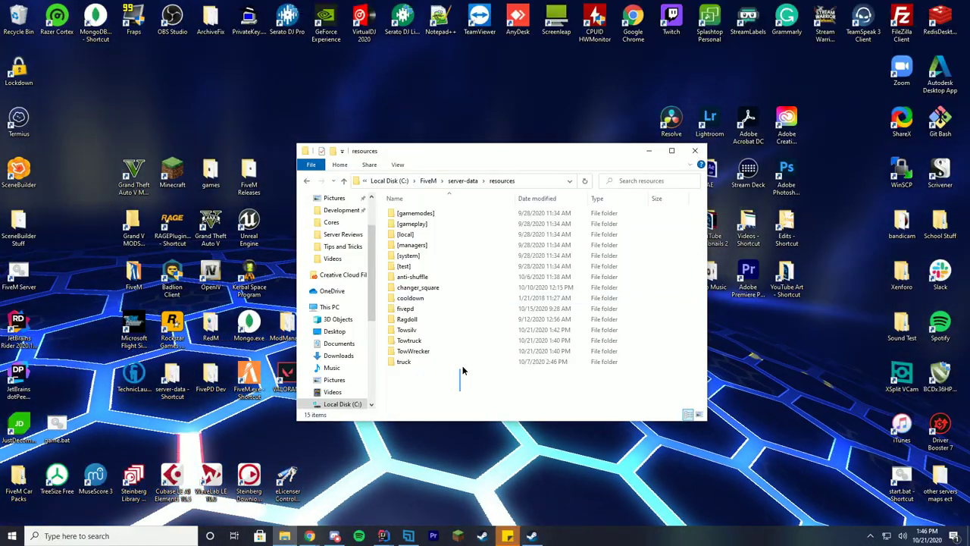
left_click_drag(461, 372, 682, 326)
left_click(606, 386)
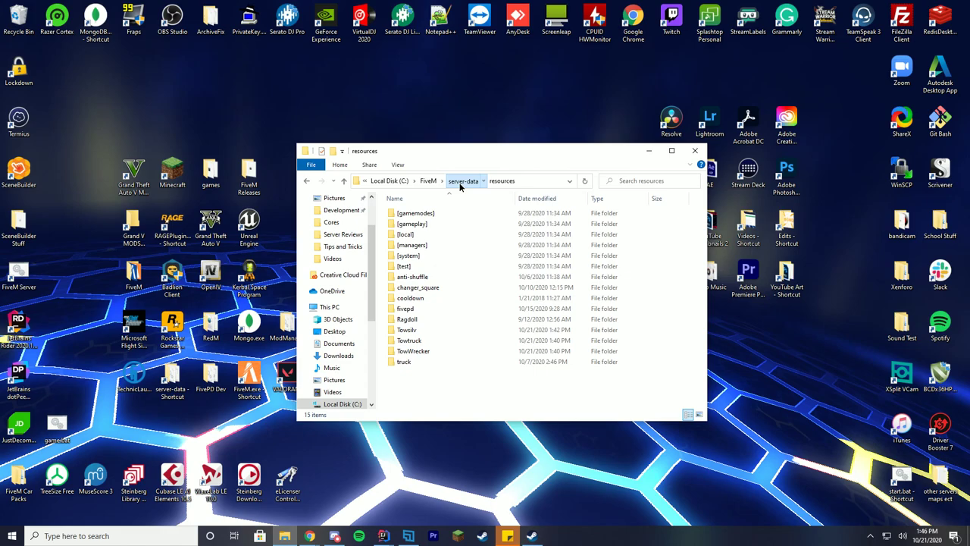
left_click(463, 181)
Step: Open server.cfg in Notepad++ and open the resources folder in Explorer
right_click(416, 312)
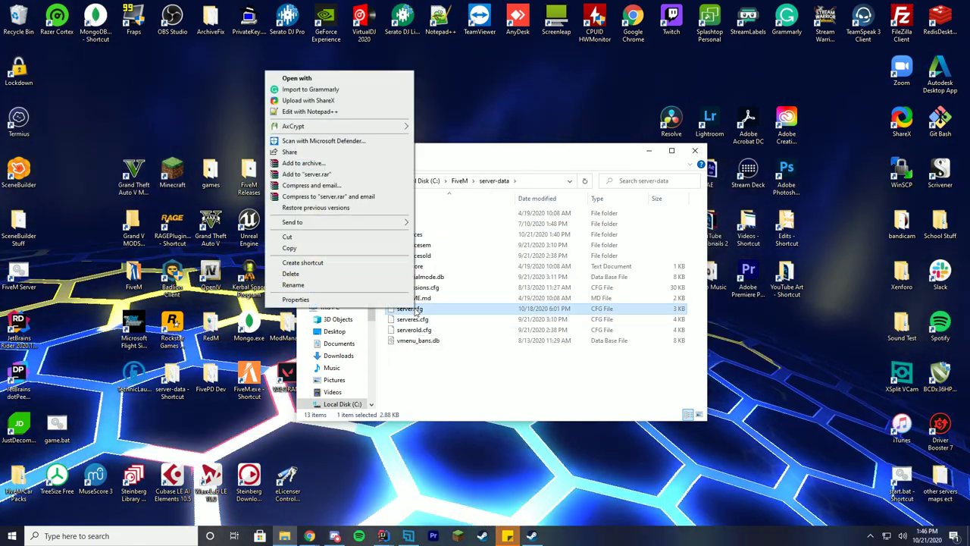
left_click(326, 101)
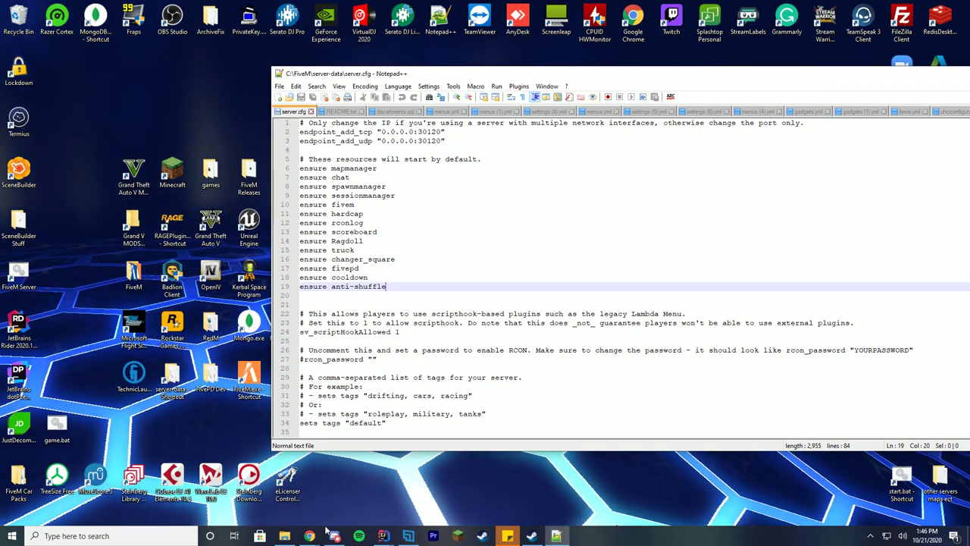
key("alt+Tab")
left_click_drag(480, 78, 210, 165)
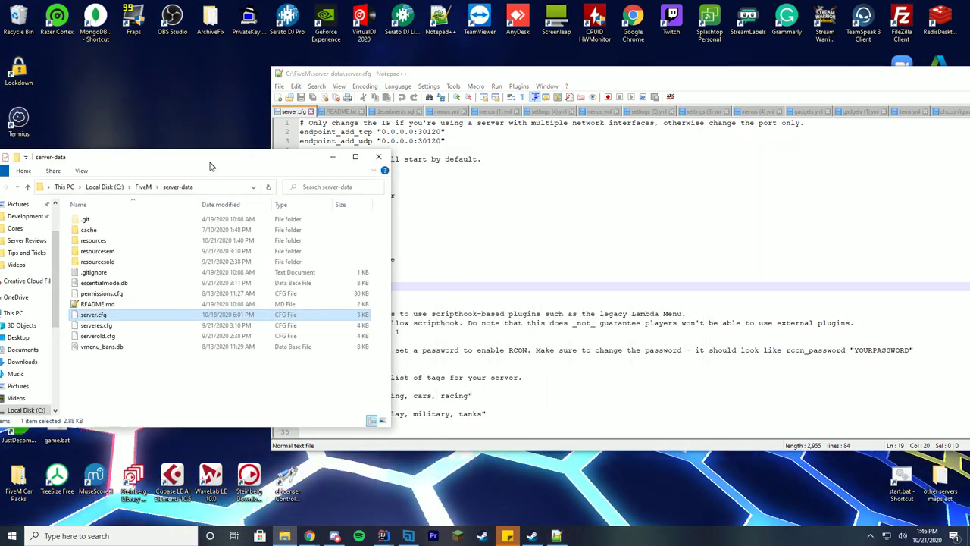
double_click(151, 239)
Step: Add ensure Towtruck, ensure Towsilv and ensure TowWrecker lines below ensure anti-shuffle
left_click(505, 288)
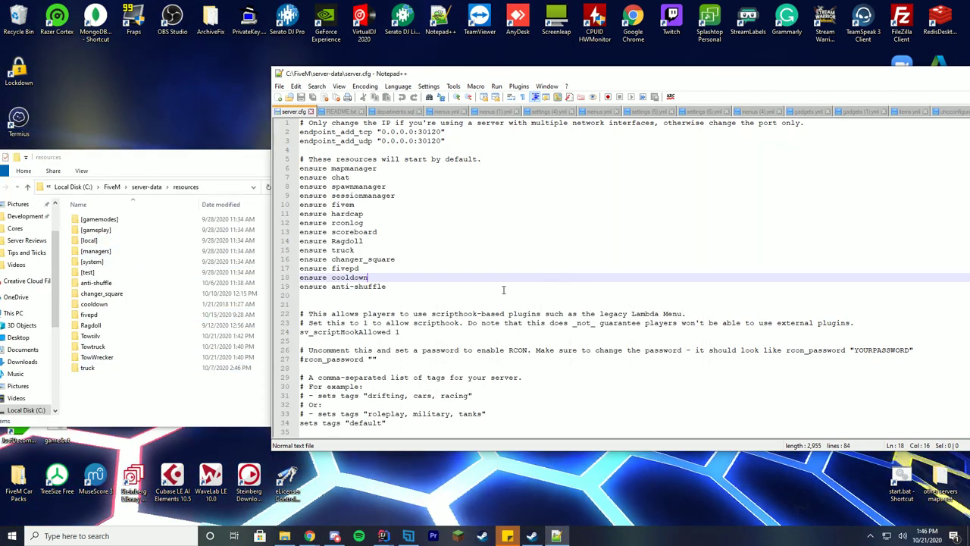
key("Return")
type("E")
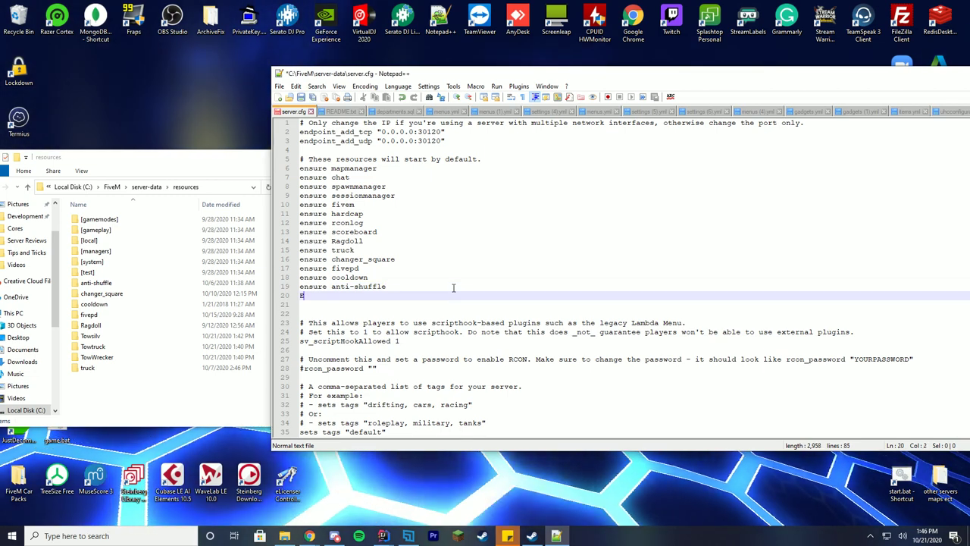
type("NSURE tWO")
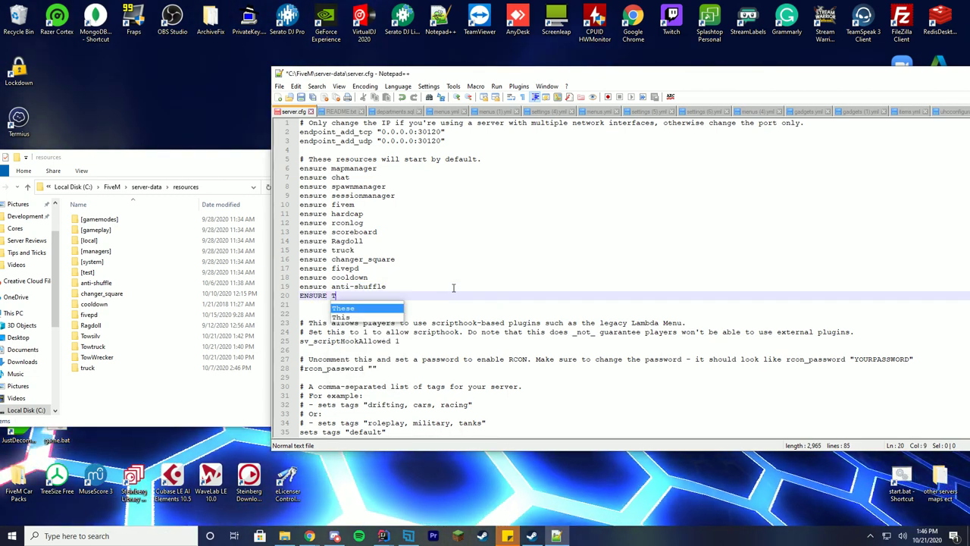
type("ns")
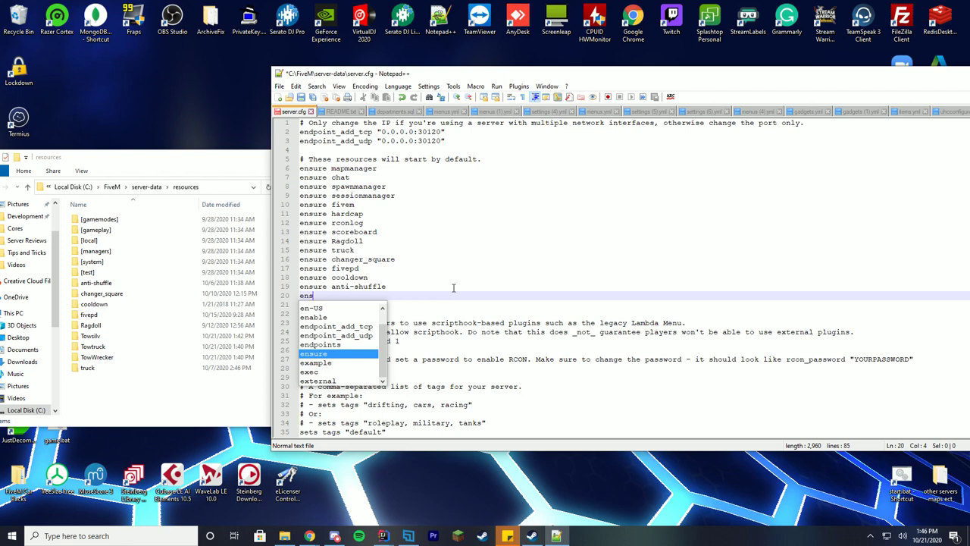
key("Tab")
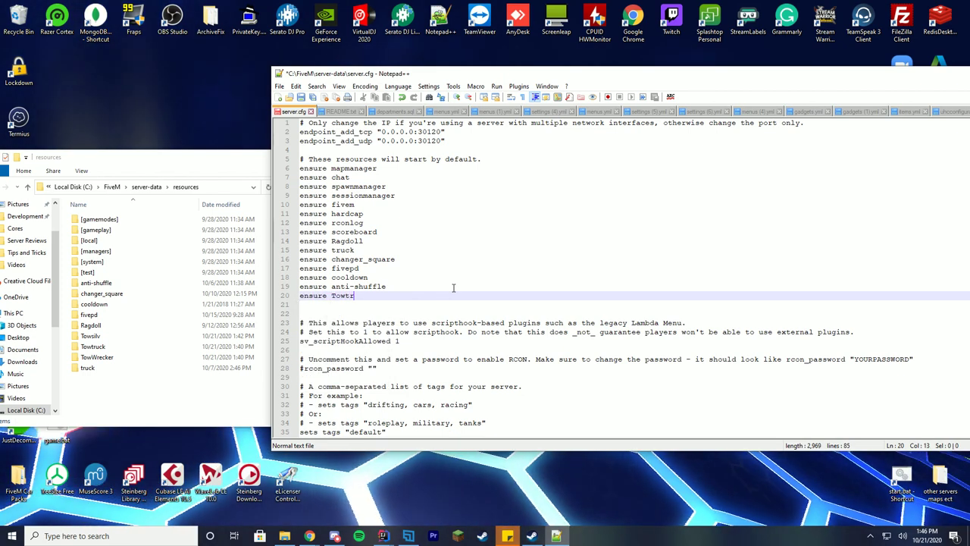
type("Towtruck")
key("Return")
type("en")
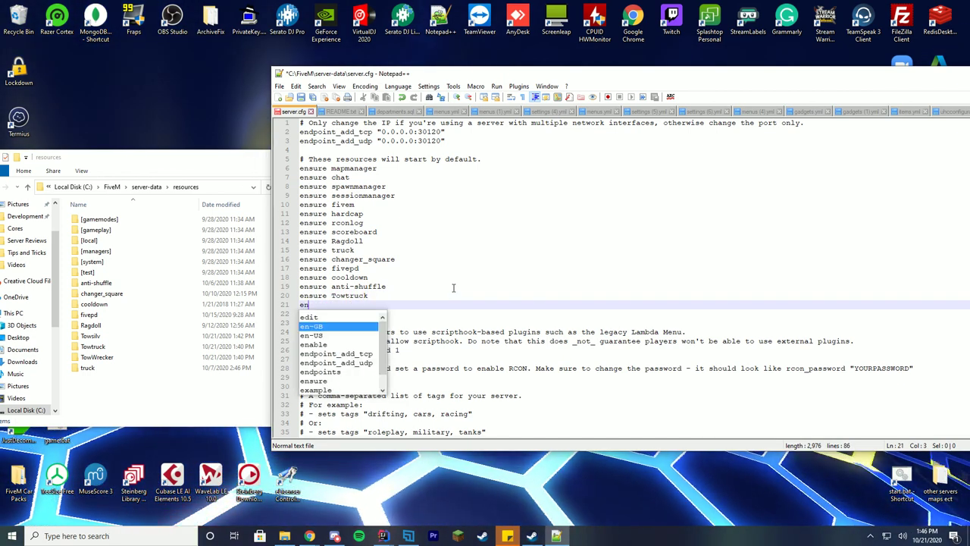
type("sure Towsilv")
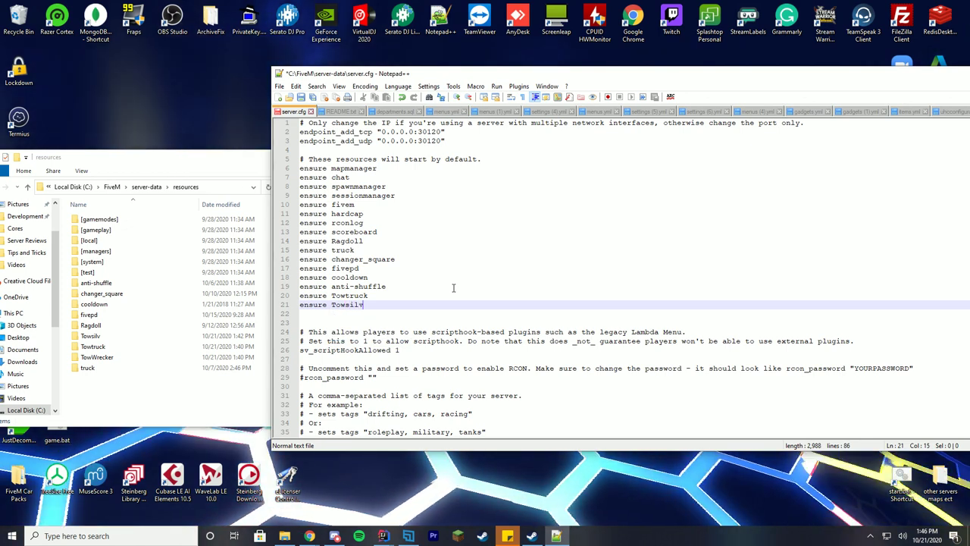
key("Return")
type("ensure Tow")
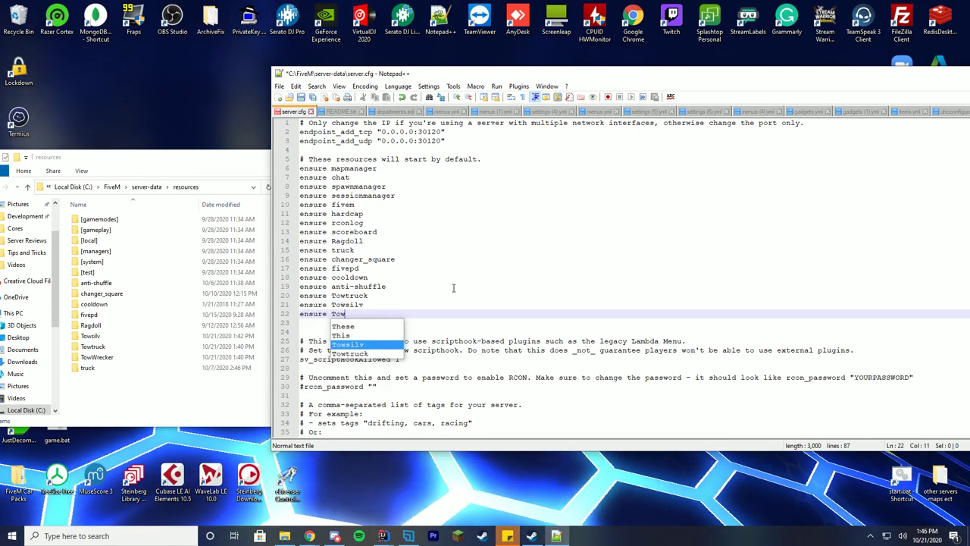
type("Wrecker")
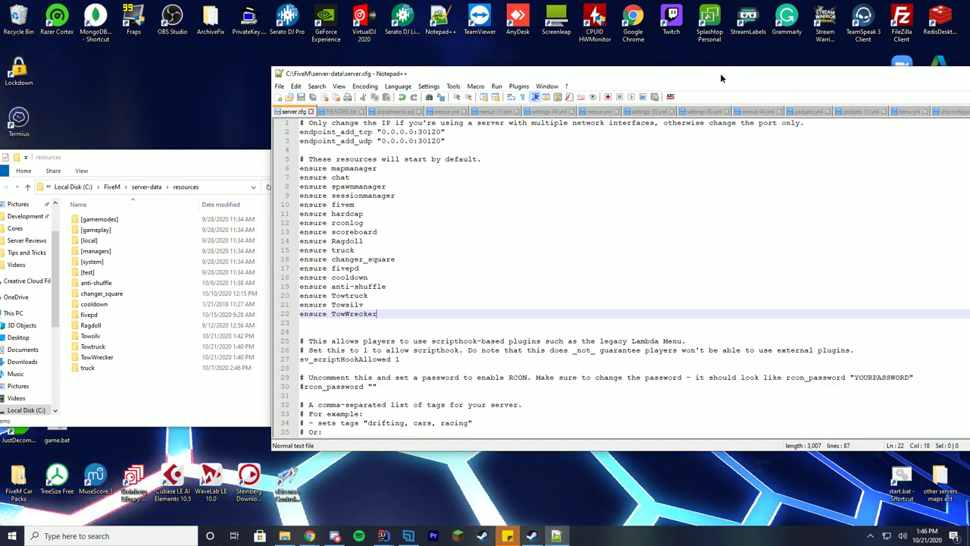
left_click_drag(720, 73, 400, 63)
Step: Close server.cfg, launch FiveM Server, review its startup log, and minimize the console
left_click(826, 64)
left_click_drag(253, 166, 422, 166)
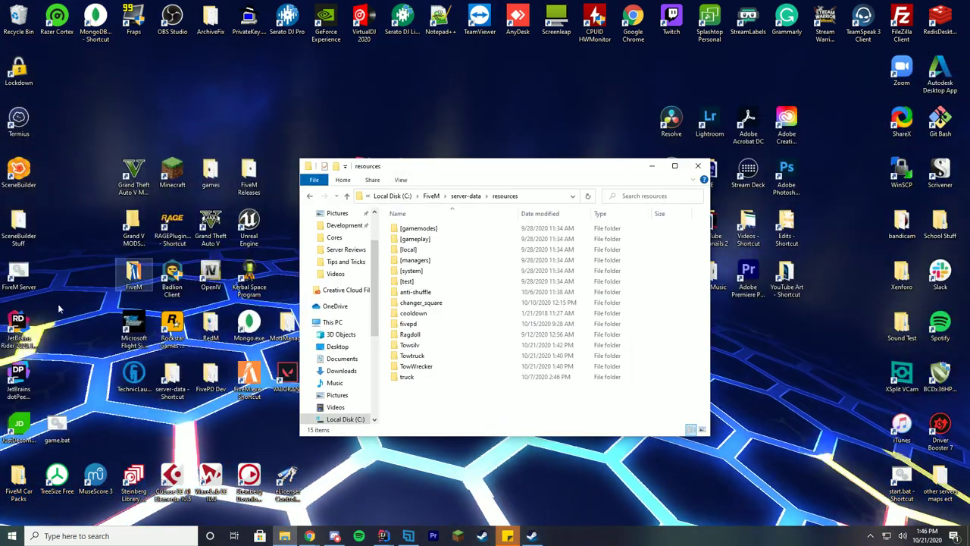
double_click(57, 425)
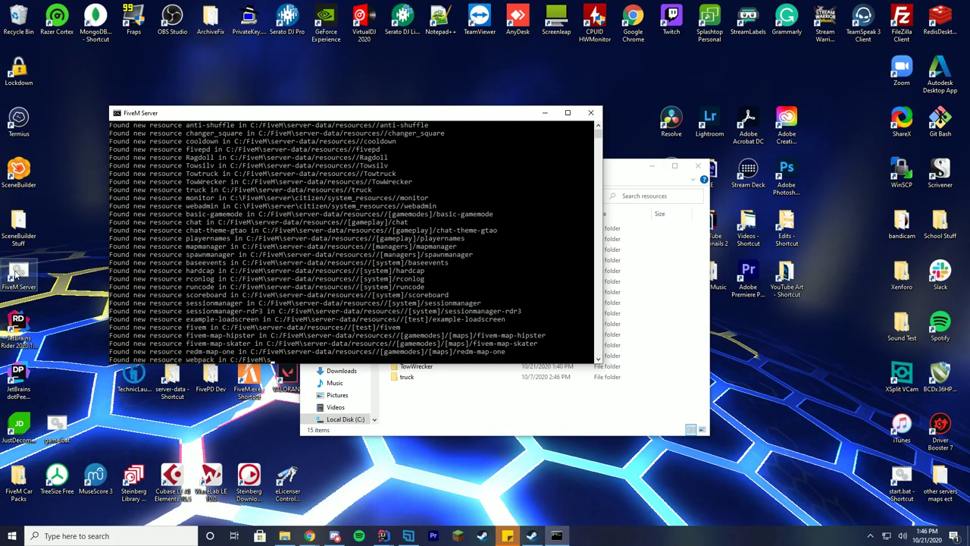
left_click_drag(424, 113, 340, 119)
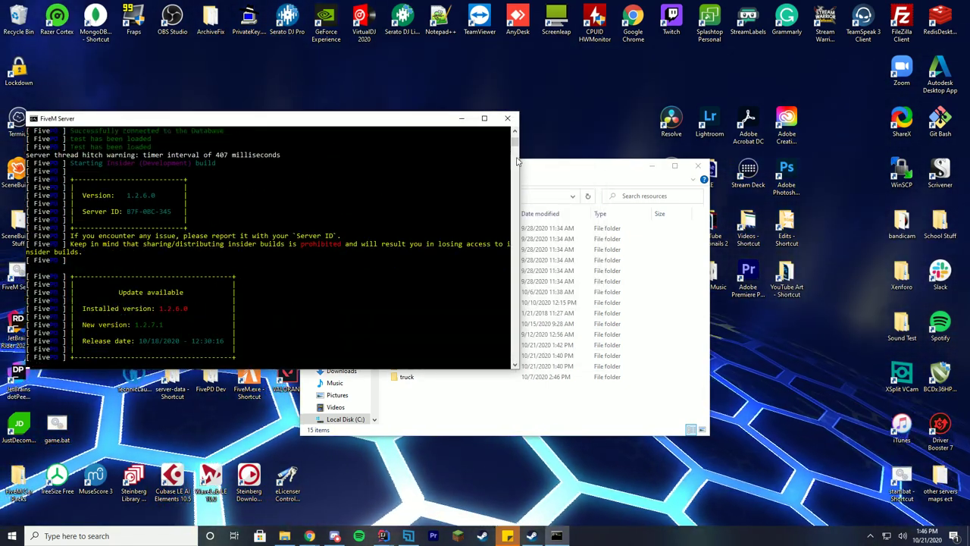
scroll(515, 135, "up", 10)
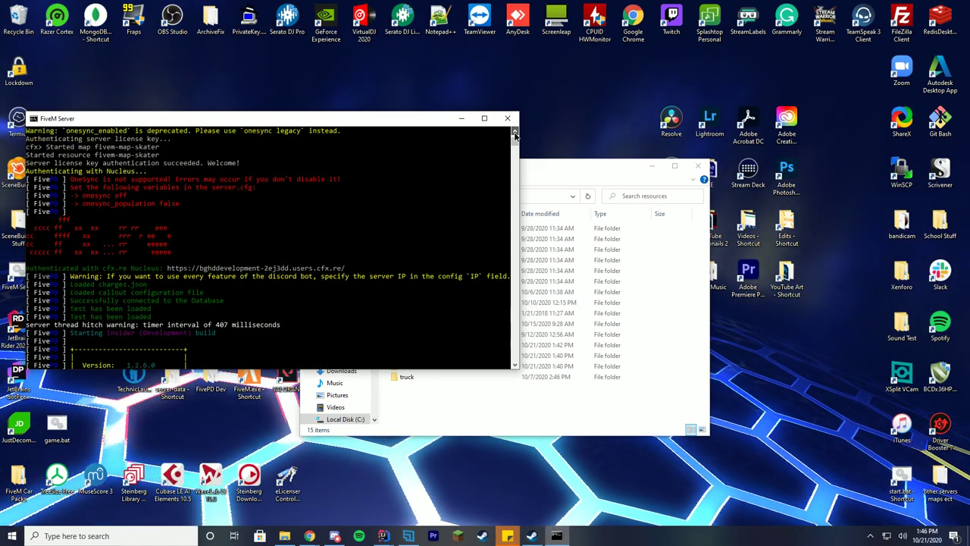
scroll(514, 135, "up", 4)
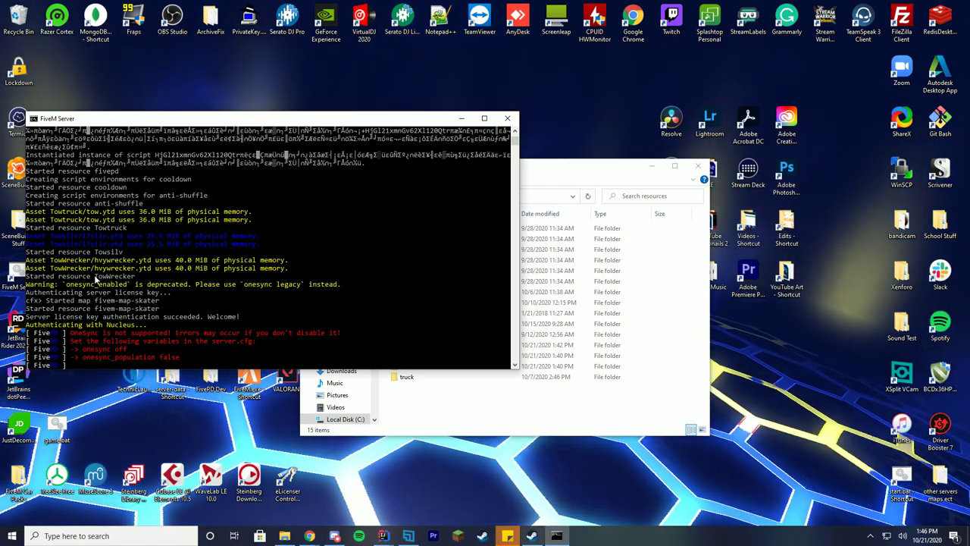
left_click(461, 118)
left_click(248, 375)
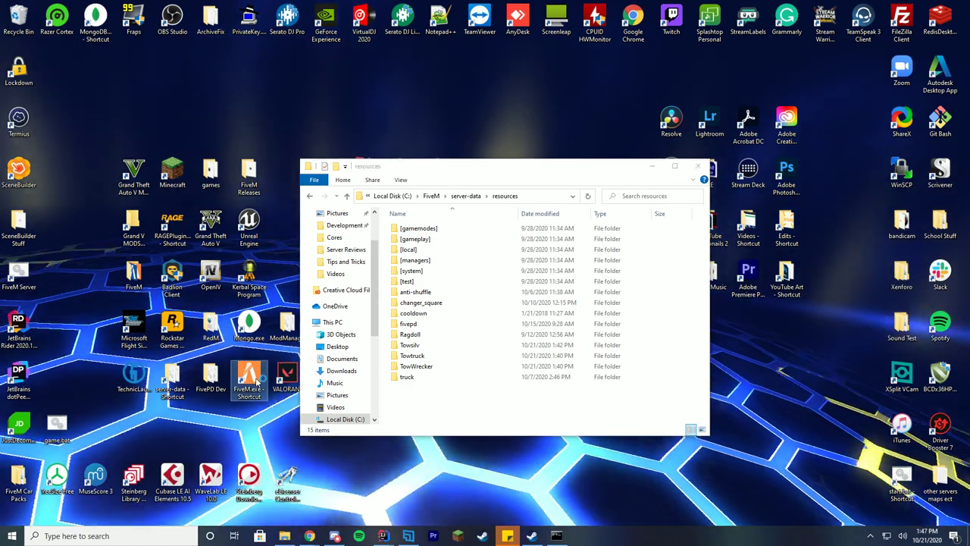
Step: Launch FiveM and spawn the TOW vehicle via the trainer's Spawn Vehicle By Model Name
double_click(249, 375)
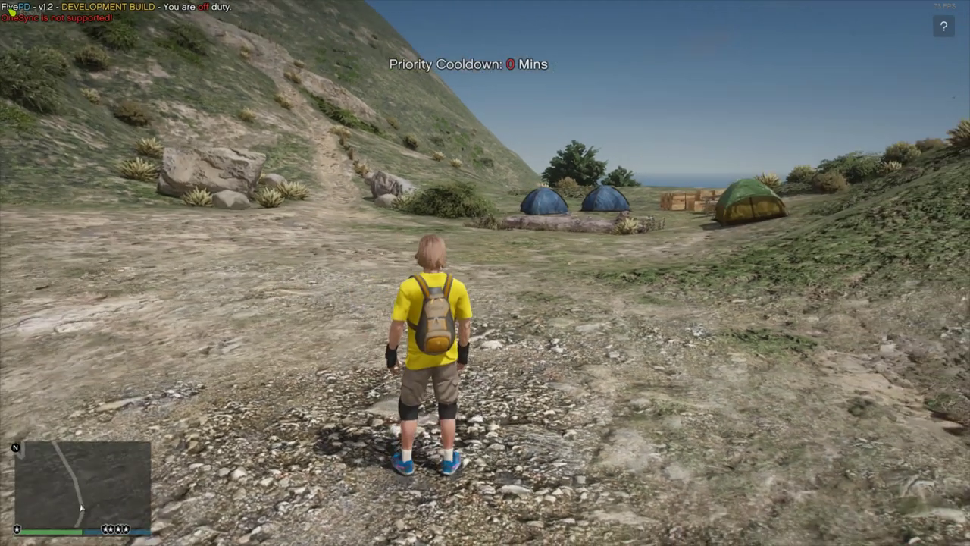
key("w")
key("F3")
key("Down")
key("Down")
key("Down")
key("Return")
key("Down")
key("Down")
key("Down")
key("Down")
key("Down")
key("Down")
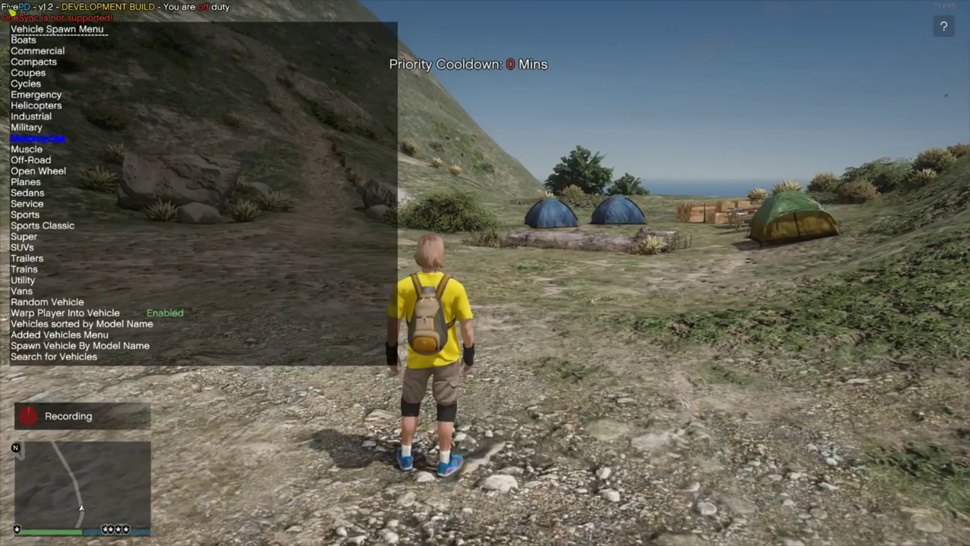
key("Down")
key("Down")
key("Down")
key("Down")
key("Down")
key("Down")
key("Down")
key("Down")
key("Down")
key("Down")
key("Down")
key("Down")
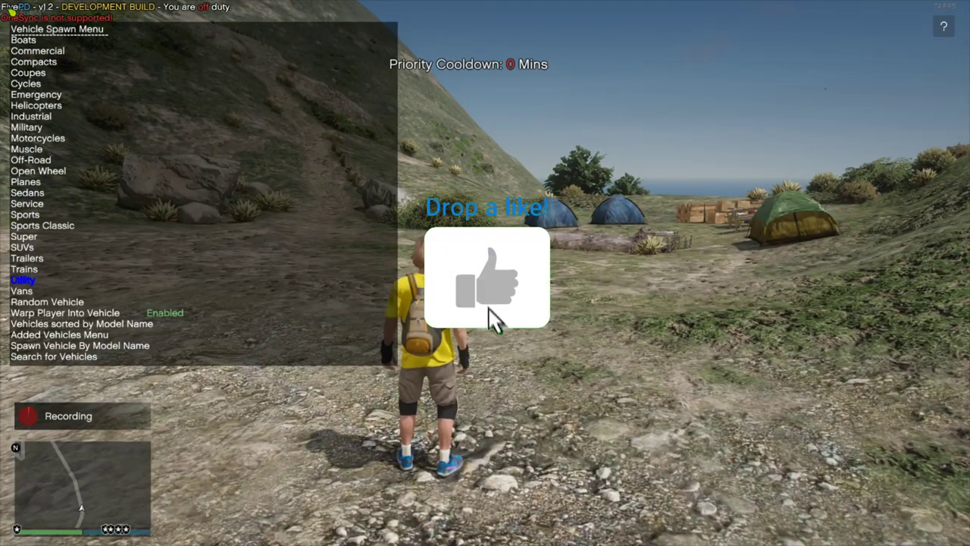
key("Down")
key("Return")
type("T")
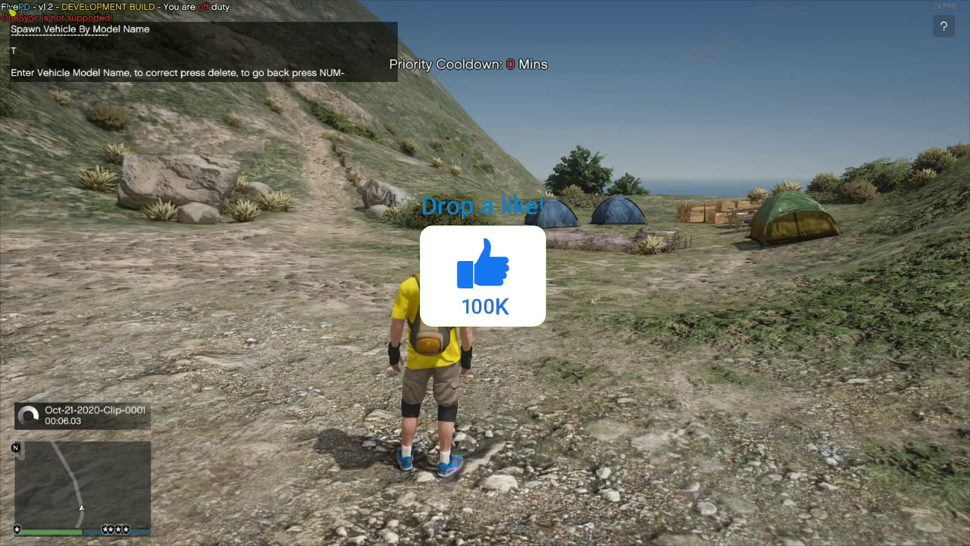
type("OW")
key("Return")
key("BackSpace")
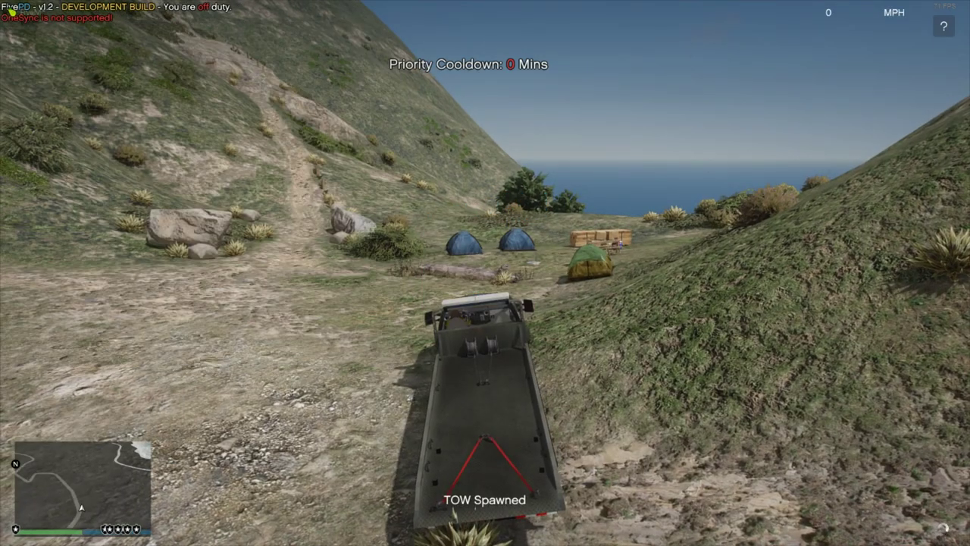
Step: Drive the tow truck past the campsite and along the hillside trail
key("w")
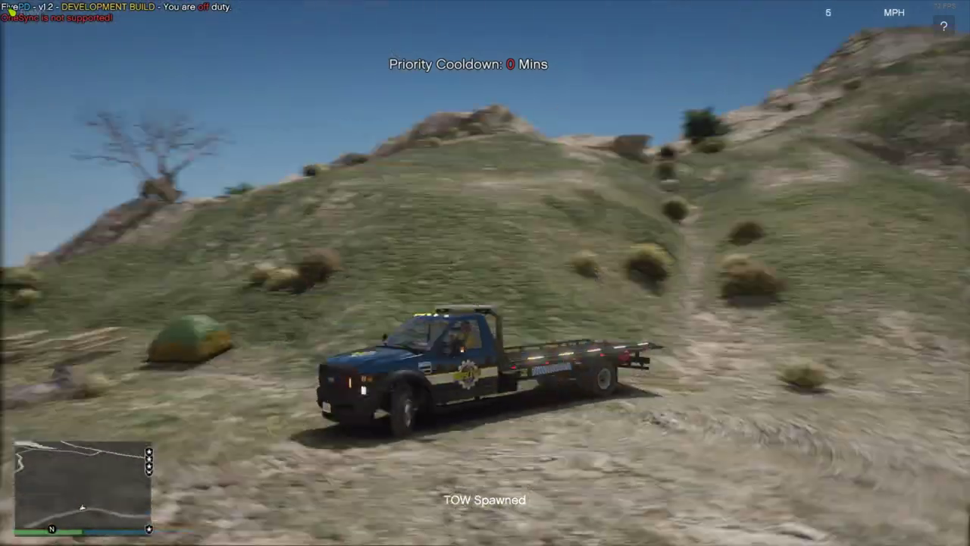
key("w")
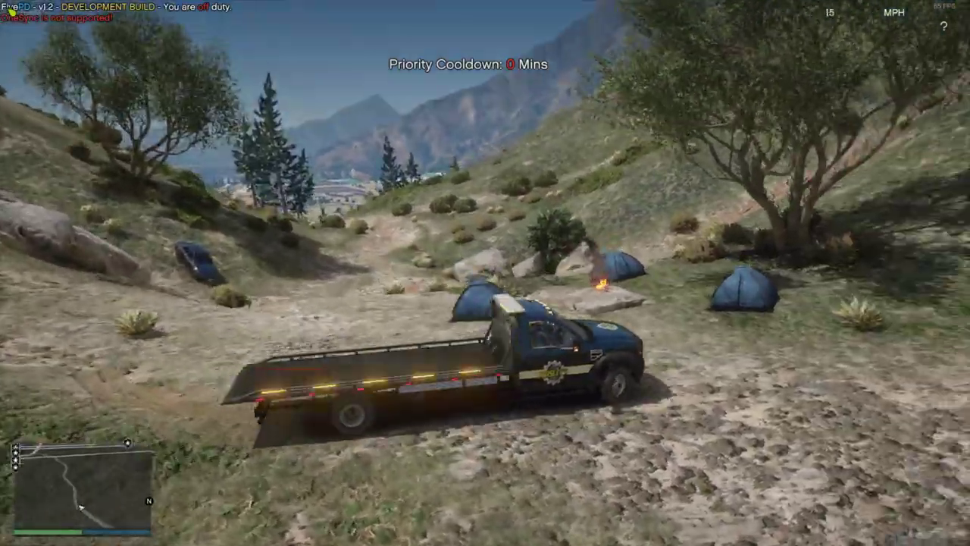
key("w")
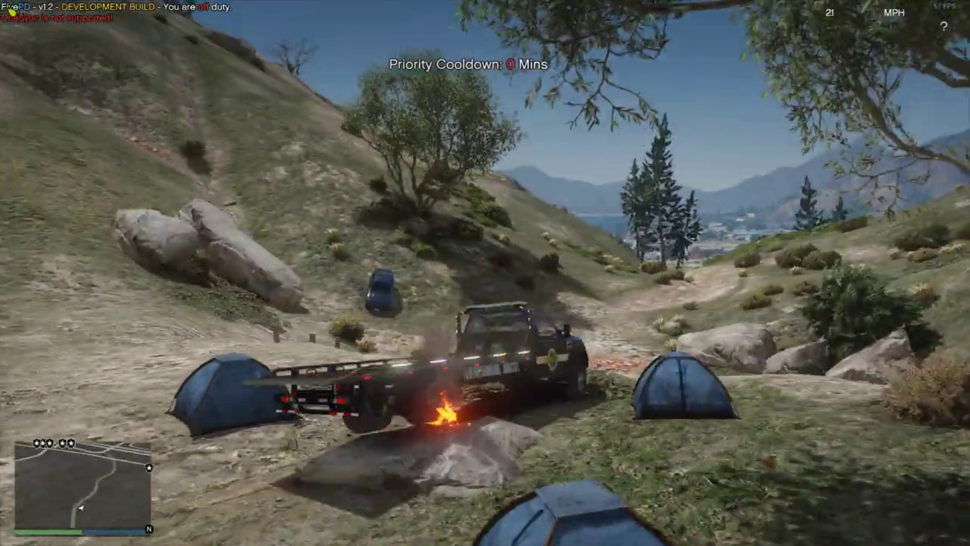
key("w")
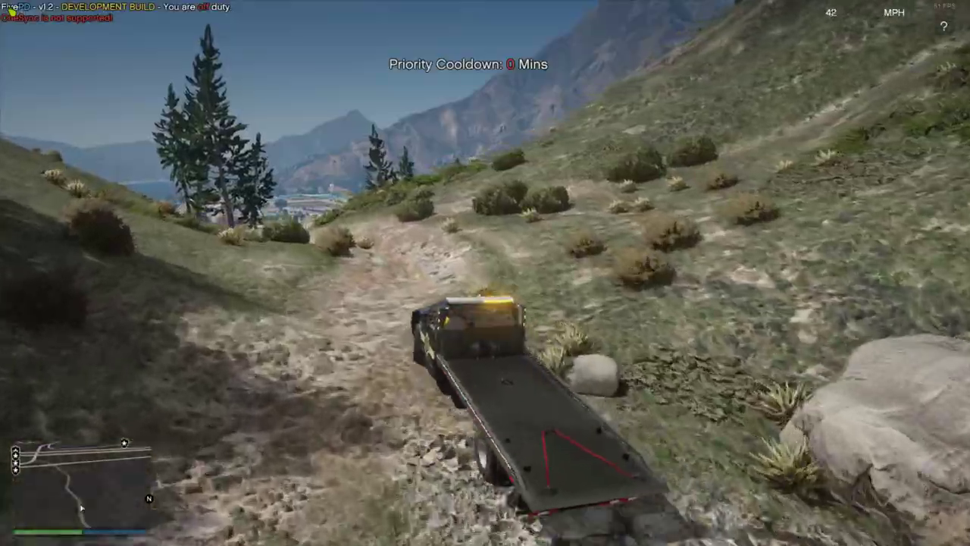
key("w")
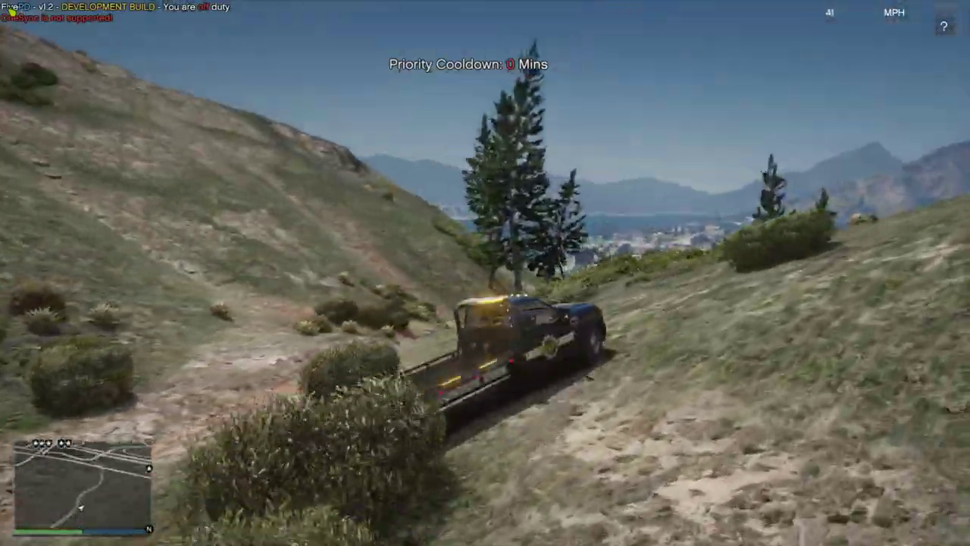
key("w")
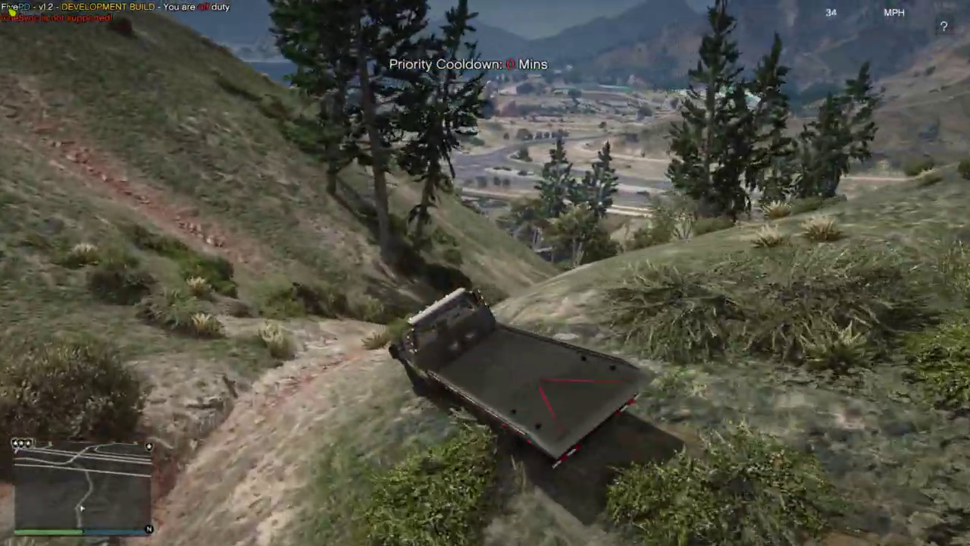
key("w")
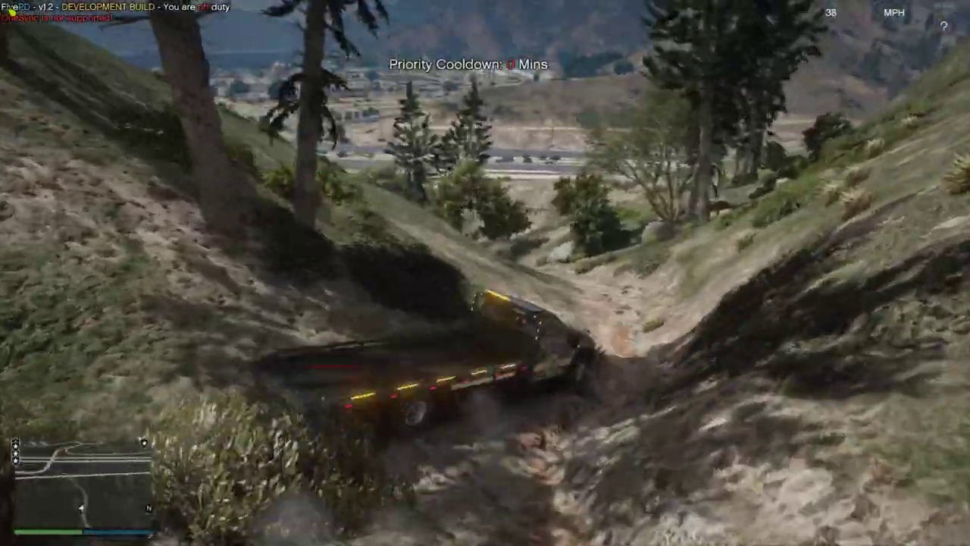